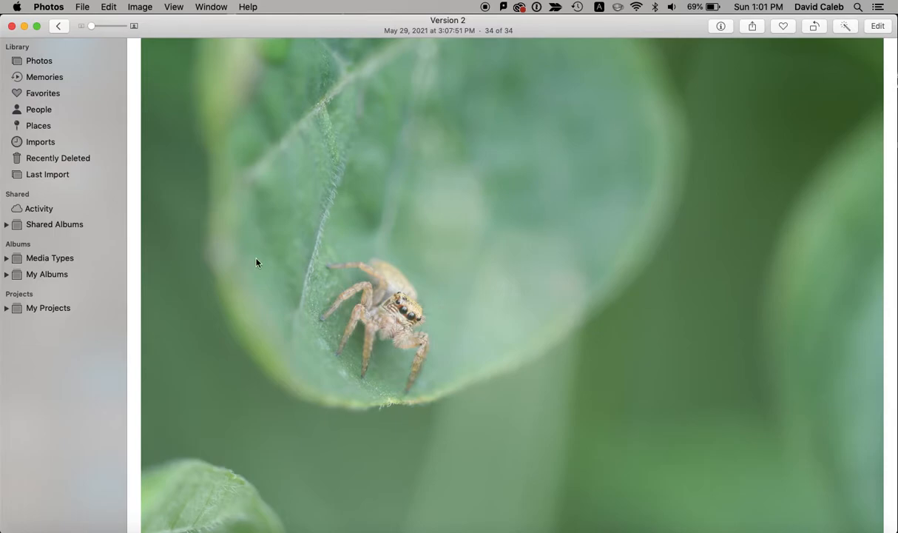
Open the spider photo for editing and display its histogram among the adjustments.
{"action": "left_click", "coordinate": [877, 27]}
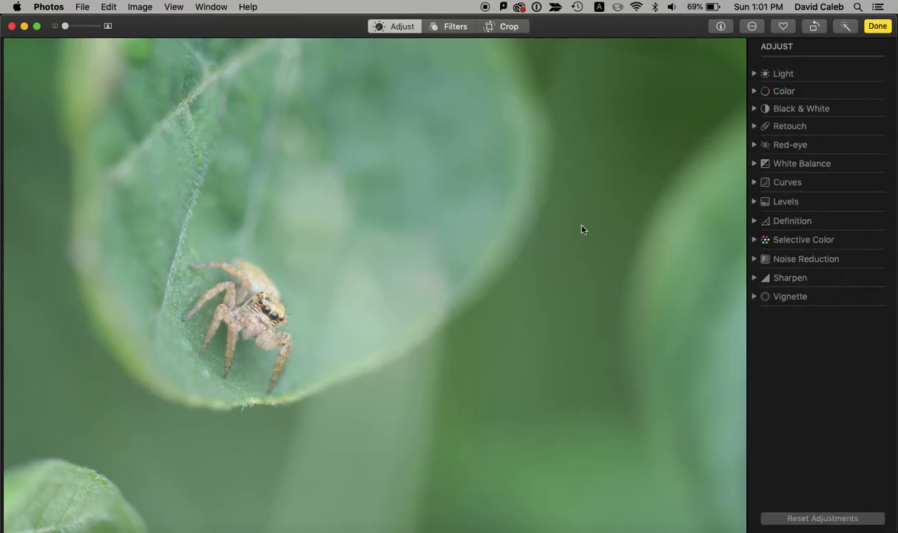
{"action": "left_click", "coordinate": [175, 7]}
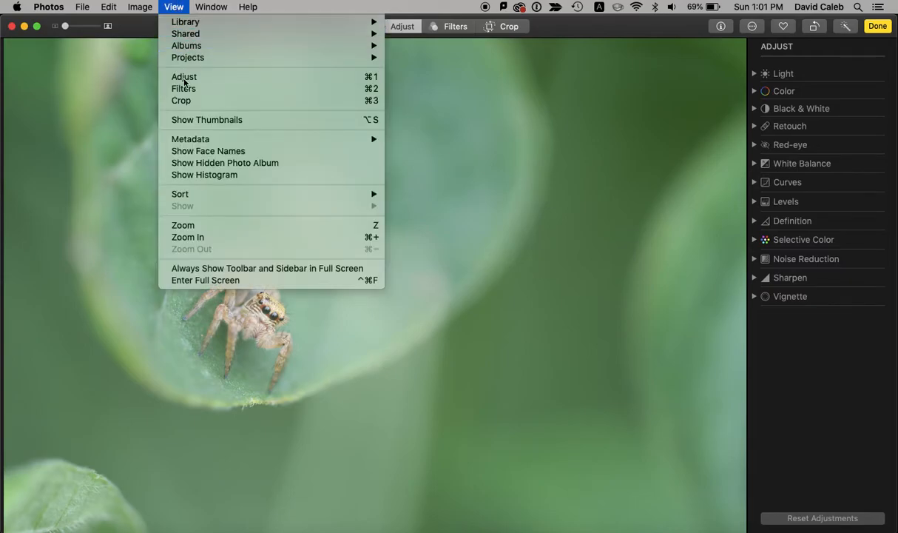
{"action": "left_click", "coordinate": [198, 174]}
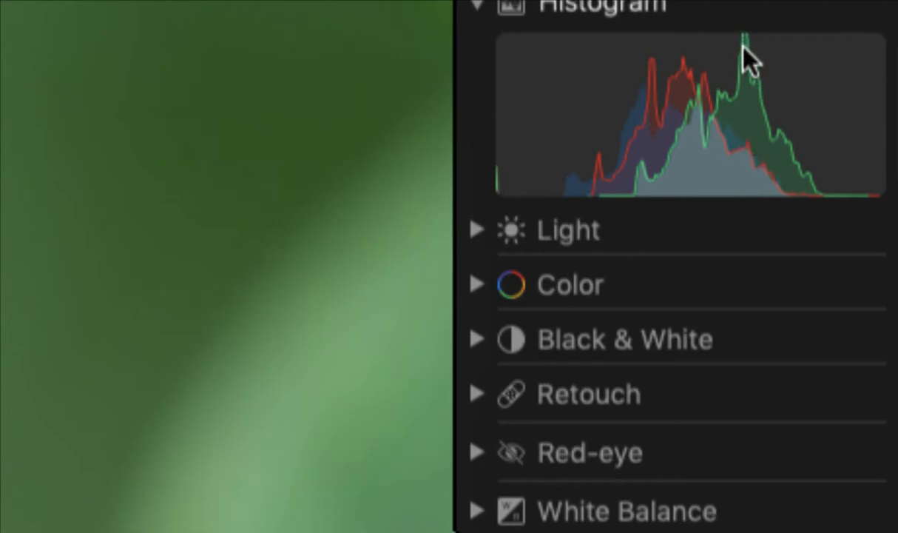
{"action": "mouse_move", "coordinate": [709, 215]}
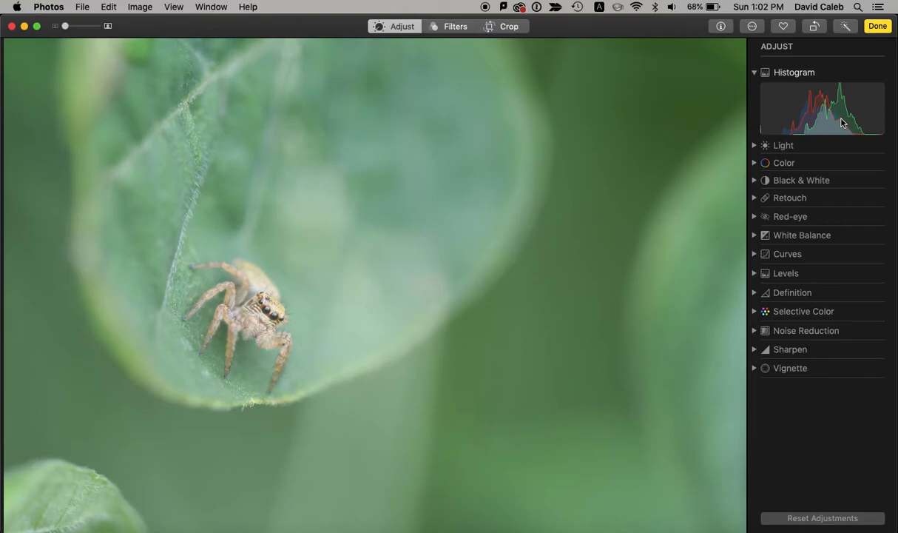
Expand the Light adjustment together with its detailed options.
{"action": "mouse_move", "coordinate": [778, 145]}
{"action": "left_click", "coordinate": [756, 145]}
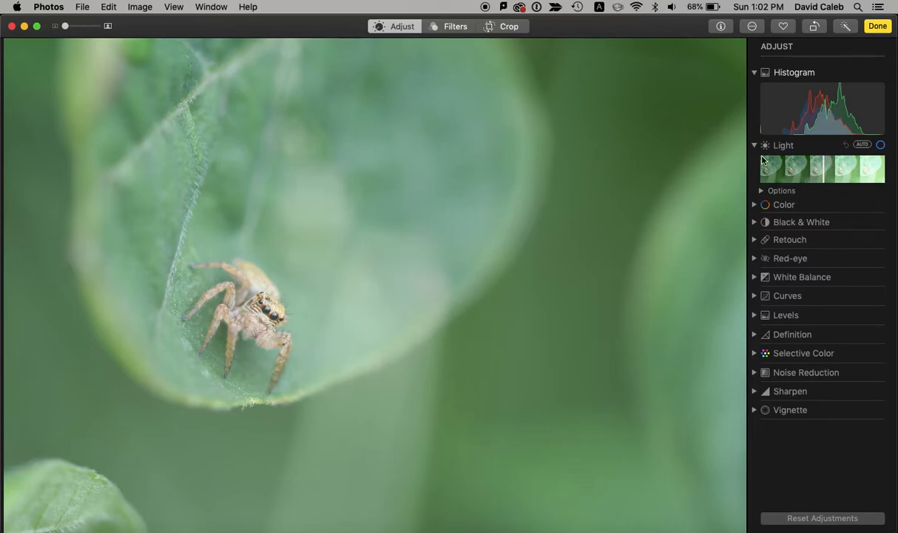
{"action": "left_click", "coordinate": [762, 191]}
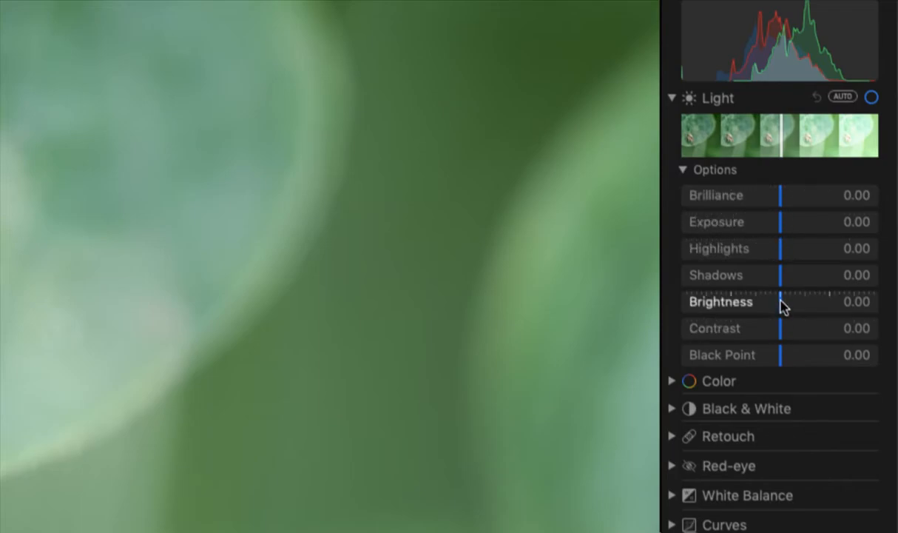
{"action": "scroll", "coordinate": [773, 37], "scroll_direction": "up", "scroll_amount": 3}
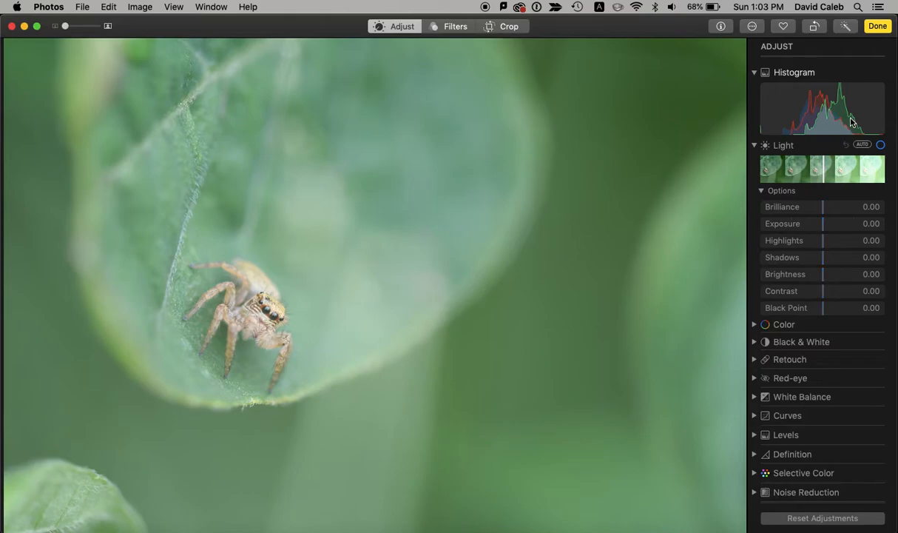
Try the photo's exposure at 0.98 and at -1.00, and reset it to 0.00.
{"action": "left_click_drag", "start_coordinate": [824, 229], "coordinate": [885, 224]}
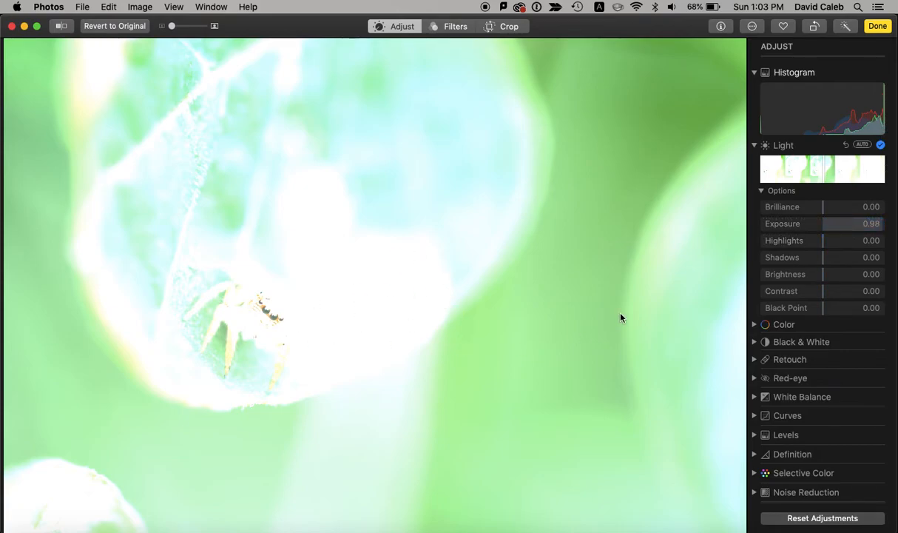
{"action": "left_click_drag", "start_coordinate": [886, 228], "coordinate": [755, 236]}
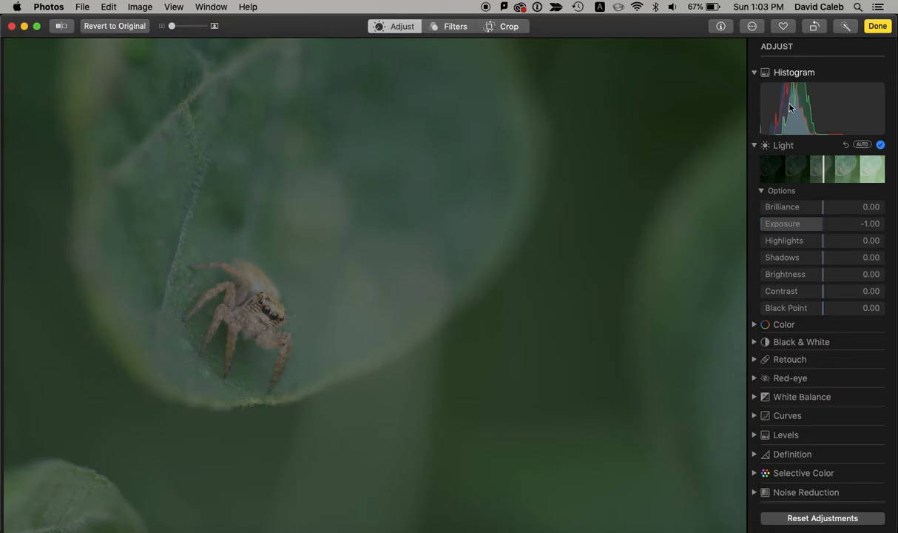
{"action": "double_click", "coordinate": [818, 226]}
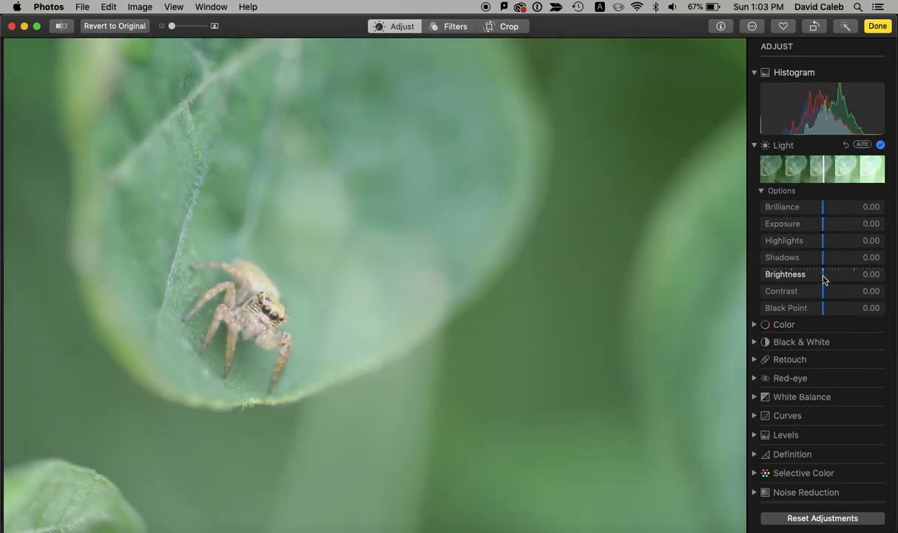
Try brightness at about 0.66 and brilliance at 1.00, resetting each to 0.00.
{"action": "left_click_drag", "start_coordinate": [824, 278], "coordinate": [865, 275]}
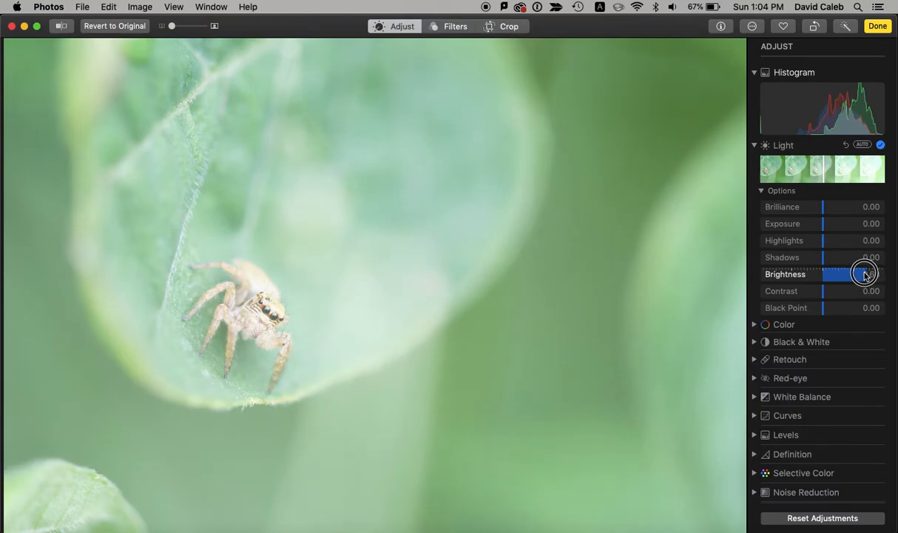
{"action": "mouse_move", "coordinate": [865, 276]}
{"action": "left_mouse_down"}
{"action": "mouse_move", "coordinate": [779, 276]}
{"action": "mouse_move", "coordinate": [862, 277]}
{"action": "left_mouse_up"}
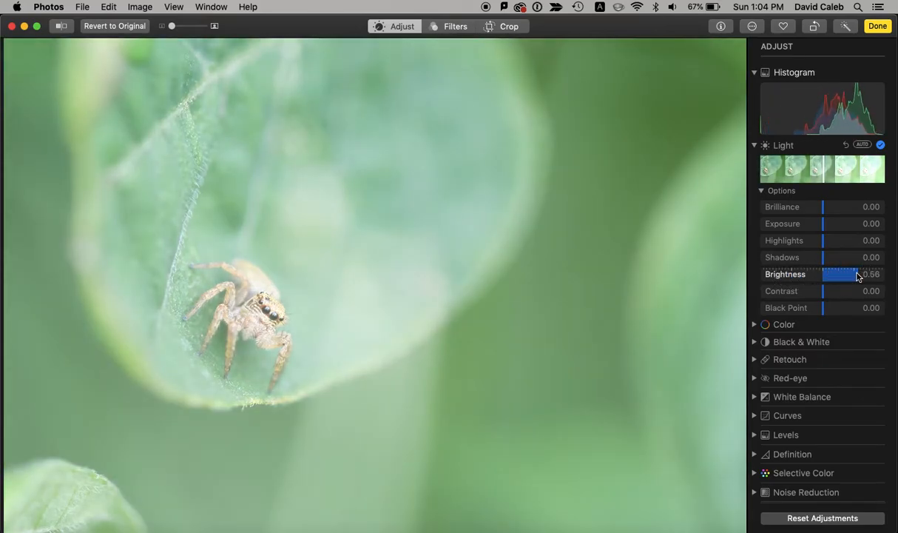
{"action": "double_click", "coordinate": [861, 275]}
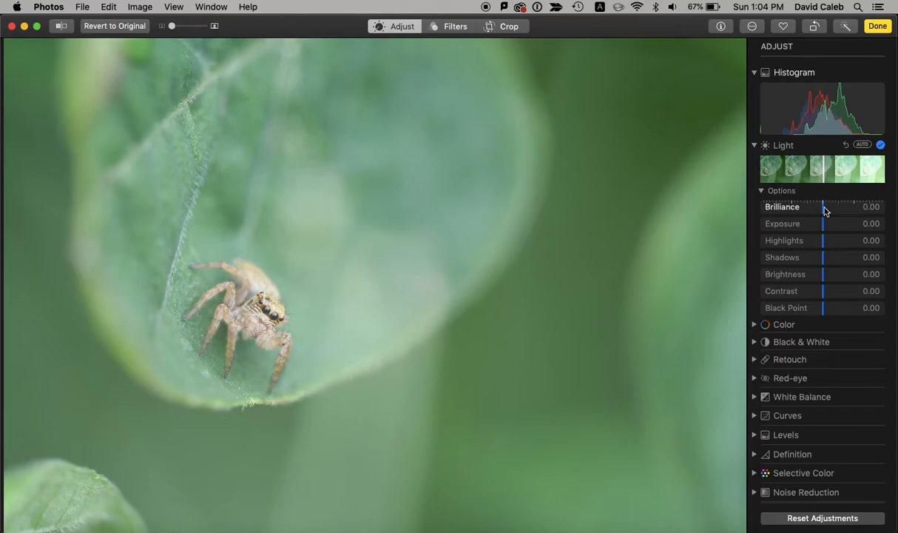
{"action": "left_click_drag", "start_coordinate": [823, 209], "coordinate": [887, 210]}
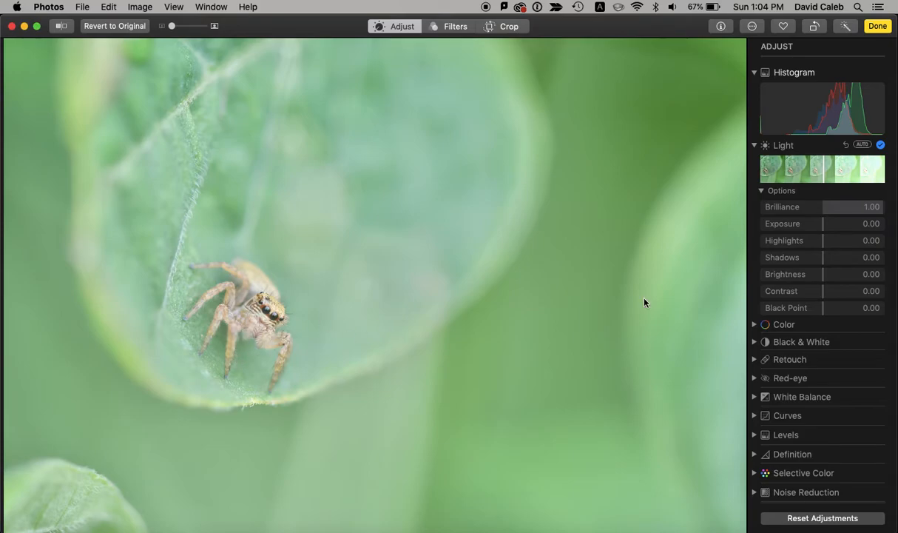
{"action": "left_click_drag", "start_coordinate": [866, 207], "coordinate": [822, 199]}
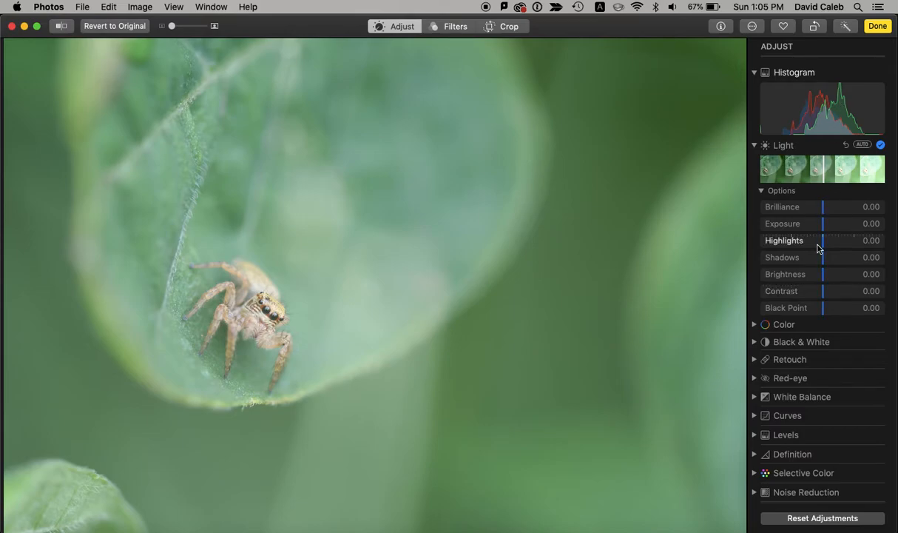
Try the Light contrast at 1.00 and reset it to 0.00.
{"action": "left_click_drag", "start_coordinate": [823, 295], "coordinate": [887, 292]}
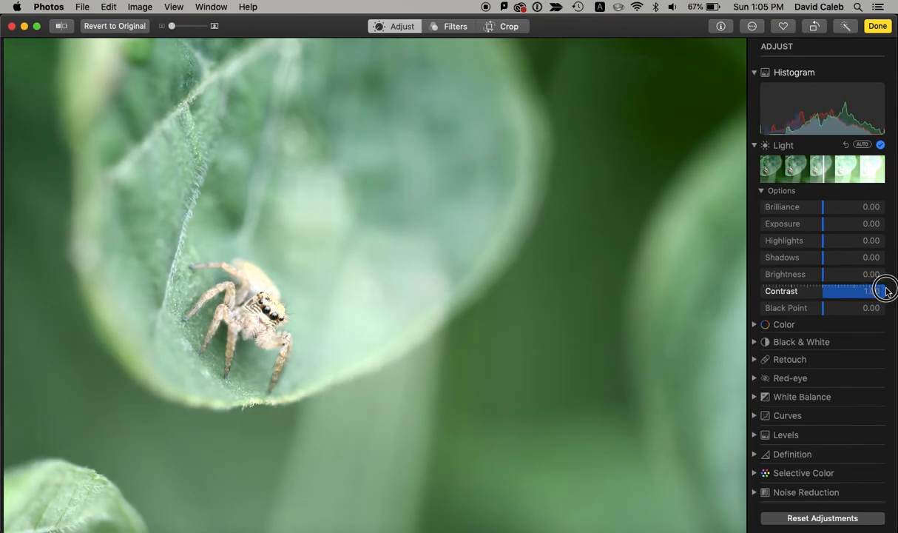
{"action": "left_click_drag", "start_coordinate": [887, 292], "coordinate": [887, 291]}
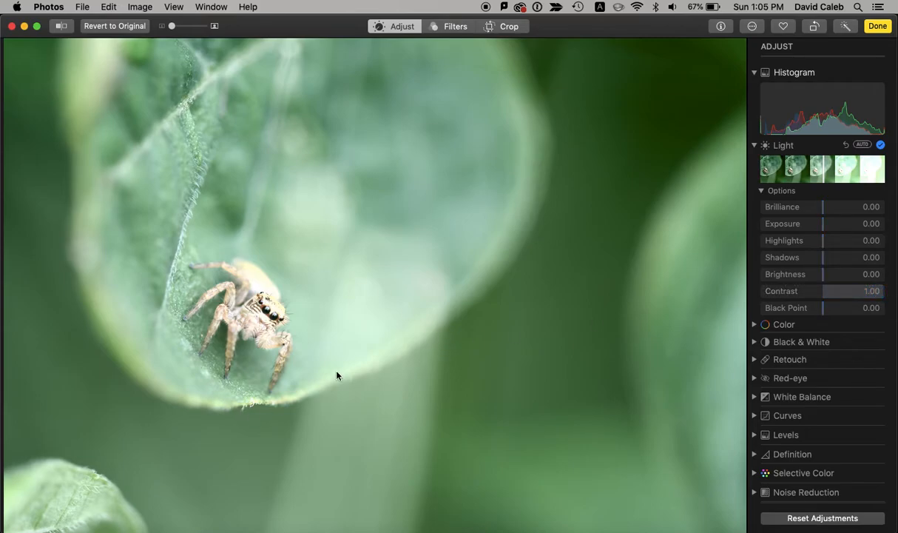
{"action": "double_click", "coordinate": [869, 293]}
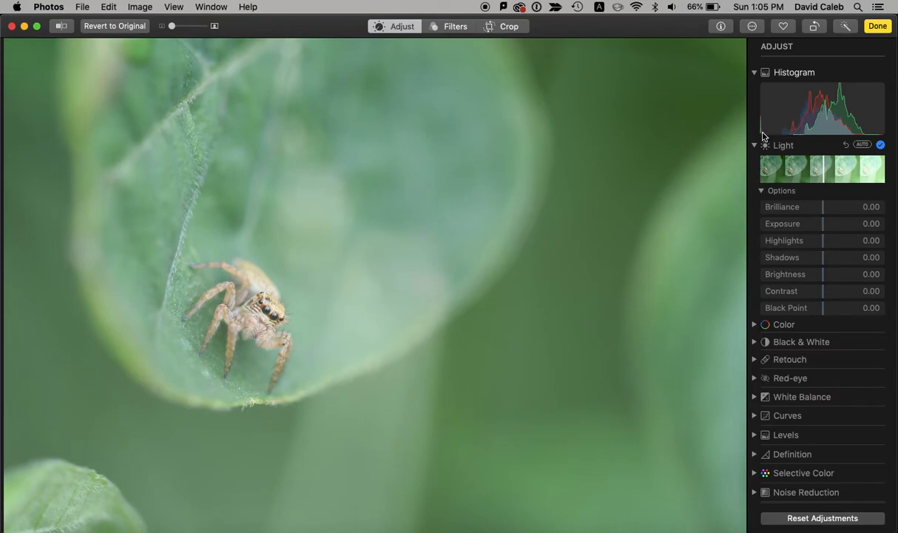
Deepen the photo's blacks by trying black point values of 1.00 and 2.00 and settling on 1.76.
{"action": "left_click_drag", "start_coordinate": [824, 307], "coordinate": [893, 312]}
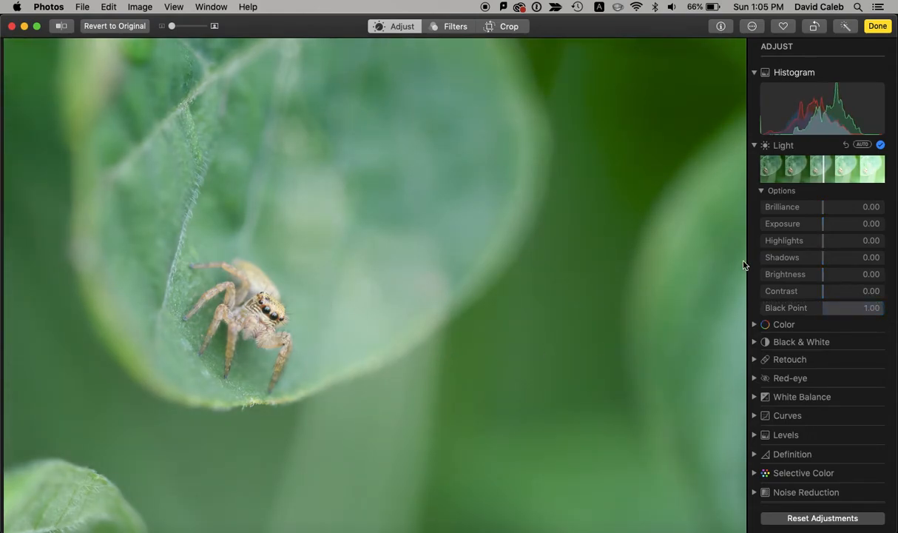
{"action": "double_click", "coordinate": [874, 308]}
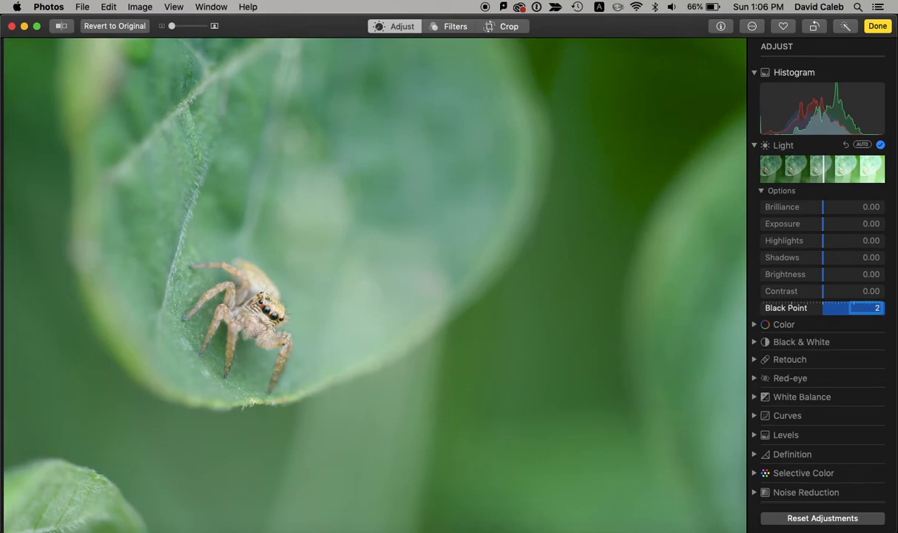
{"action": "key", "text": "Return"}
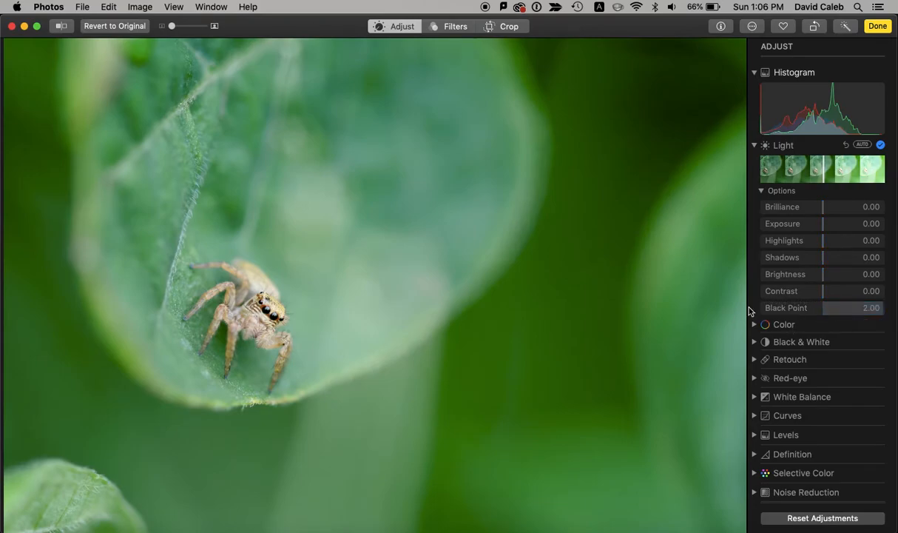
{"action": "mouse_move", "coordinate": [885, 310]}
{"action": "left_mouse_down"}
{"action": "mouse_move", "coordinate": [858, 307]}
{"action": "mouse_move", "coordinate": [876, 311]}
{"action": "left_mouse_up"}
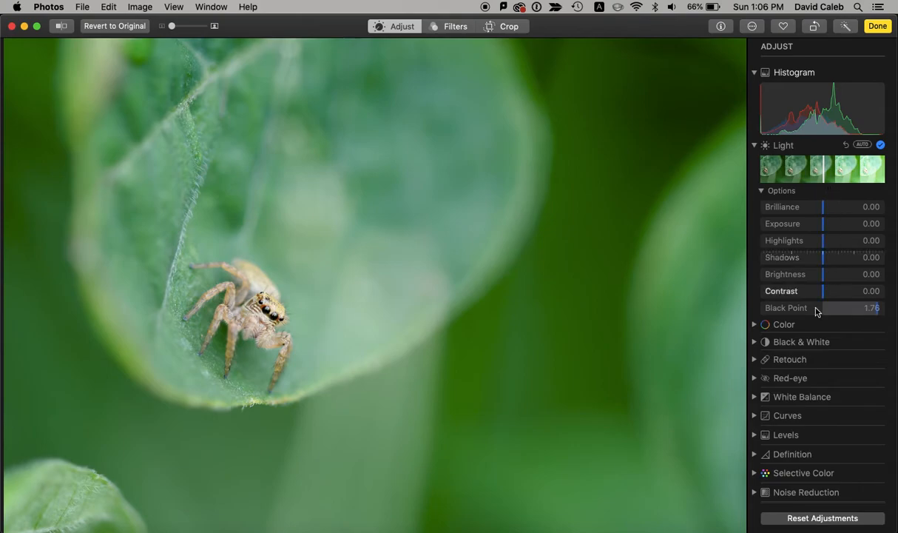
Expand the Color options, try saturation at 0.97 and at -1.00, and return it to 0.00.
{"action": "left_click", "coordinate": [755, 325]}
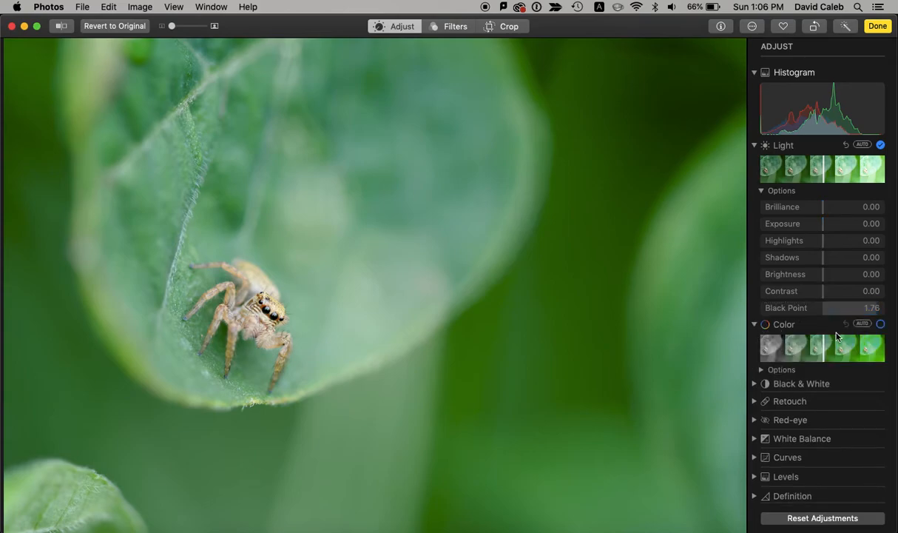
{"action": "left_click", "coordinate": [760, 371]}
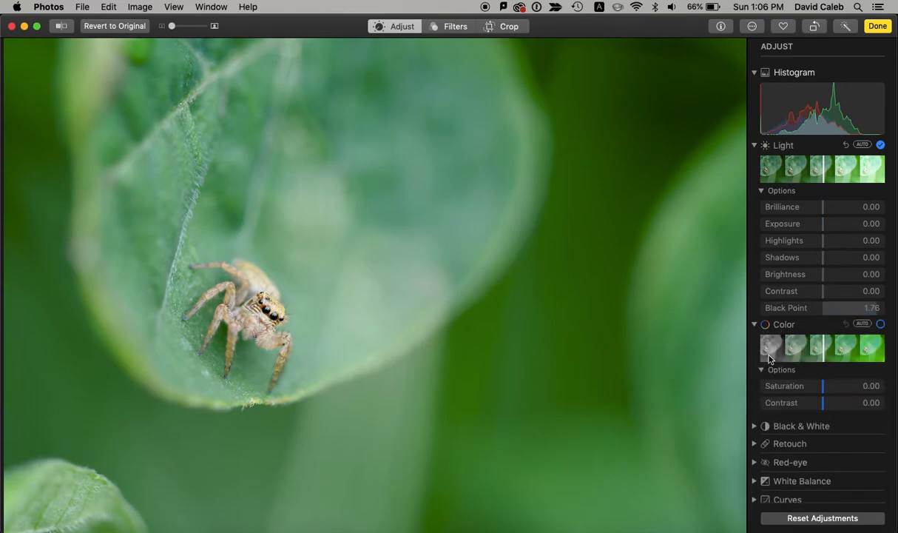
{"action": "scroll", "coordinate": [818, 461], "scroll_direction": "down", "scroll_amount": 4}
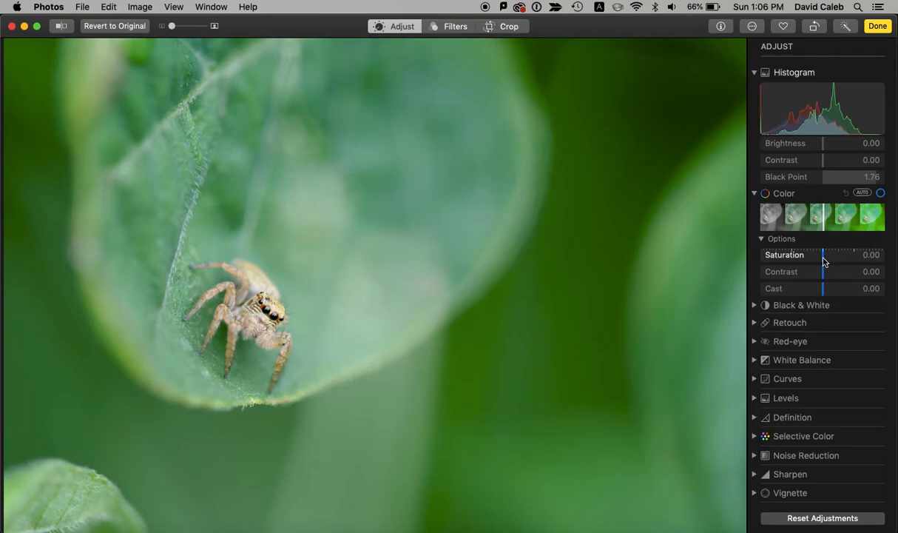
{"action": "left_click_drag", "start_coordinate": [823, 262], "coordinate": [882, 258]}
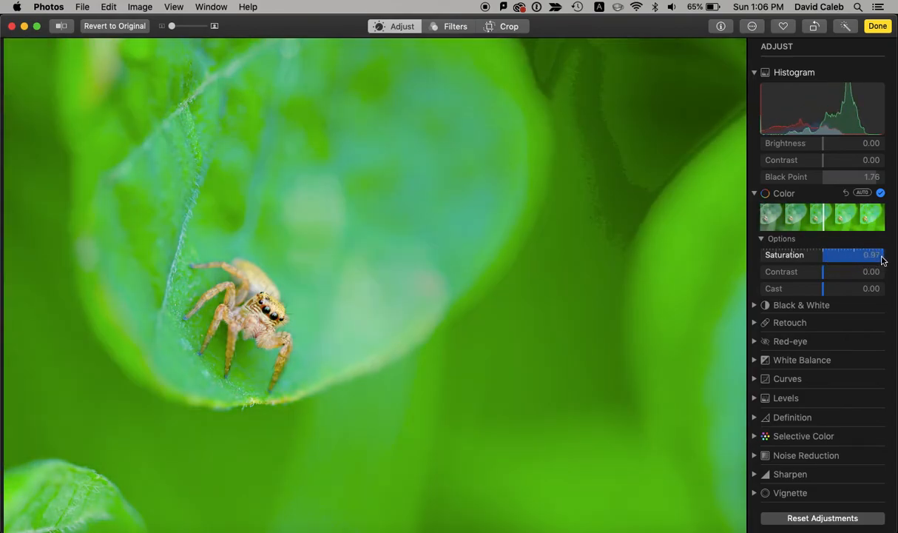
{"action": "left_click_drag", "start_coordinate": [884, 257], "coordinate": [754, 256]}
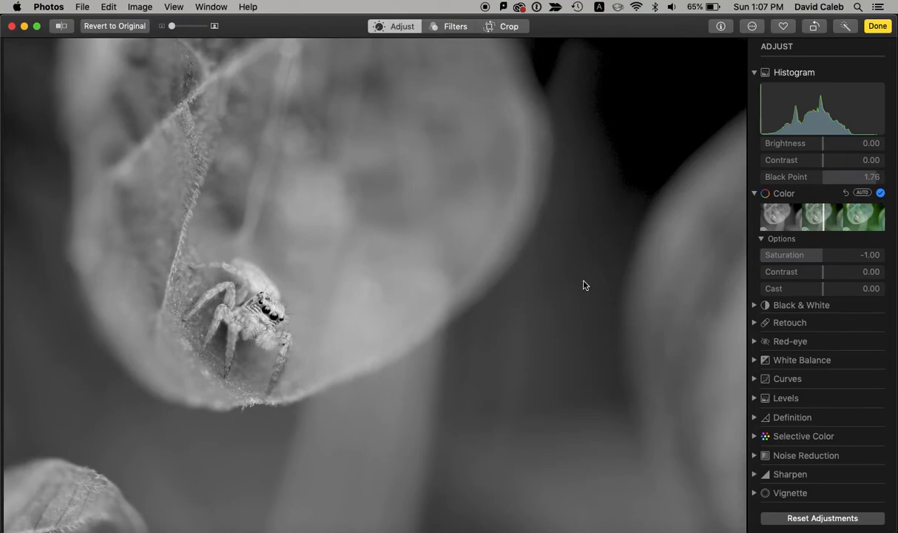
{"action": "left_click_drag", "start_coordinate": [820, 256], "coordinate": [826, 257]}
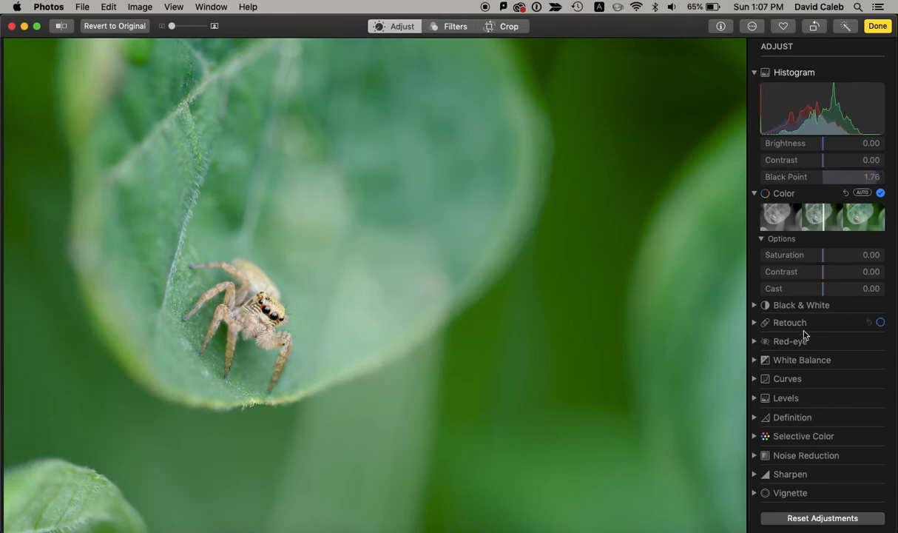
Examine the Black & White adjustment and its detailed options without changing them.
{"action": "left_click", "coordinate": [755, 309]}
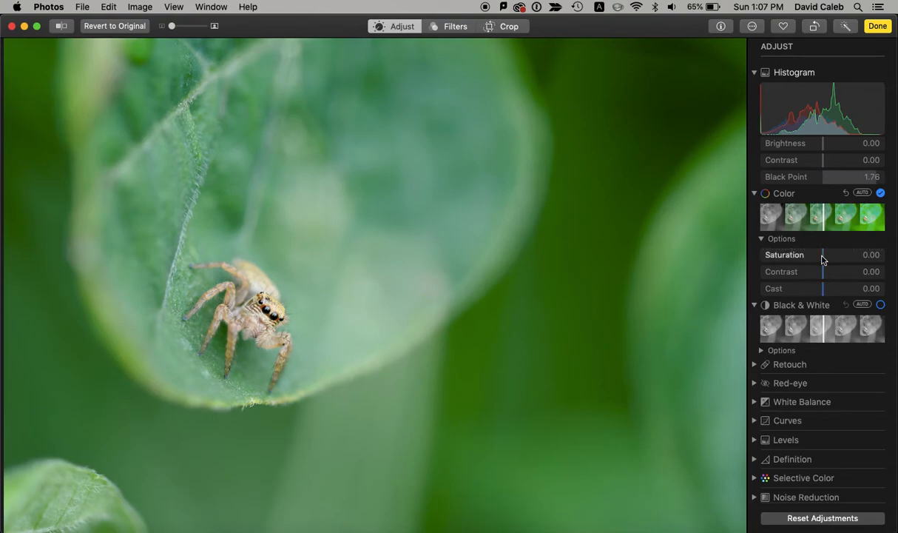
{"action": "left_click", "coordinate": [761, 351]}
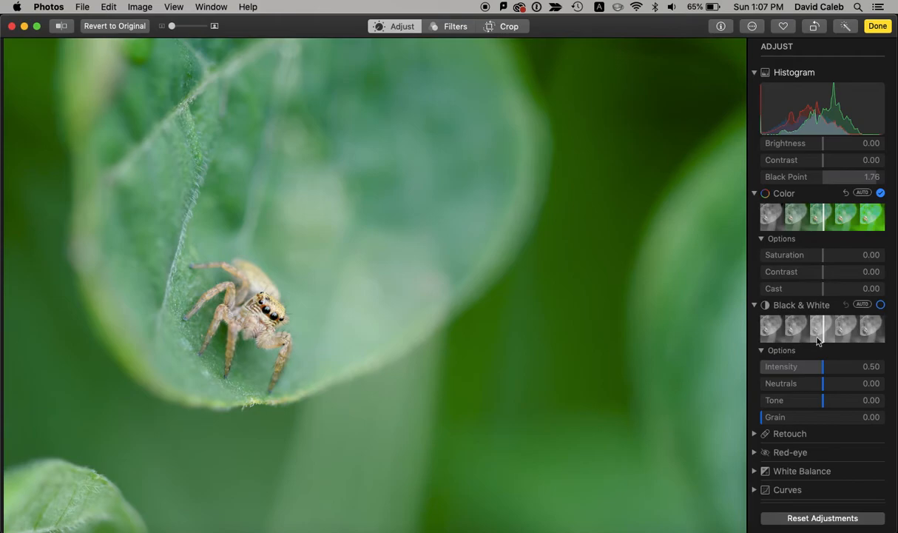
{"action": "left_click", "coordinate": [764, 347]}
{"action": "scroll", "coordinate": [814, 333], "scroll_direction": "down", "scroll_amount": 3}
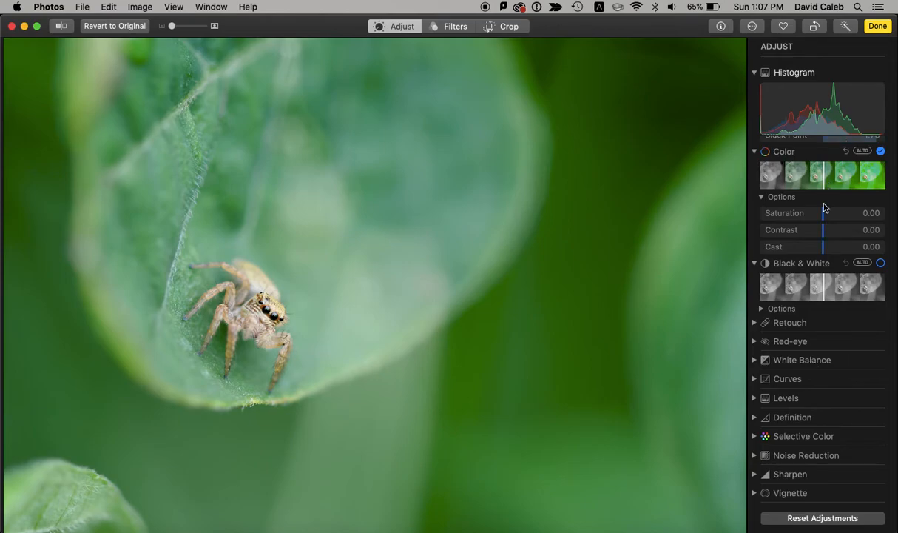
{"action": "scroll", "coordinate": [824, 207], "scroll_direction": "up", "scroll_amount": 5}
{"action": "scroll", "coordinate": [822, 185], "scroll_direction": "down", "scroll_amount": 5}
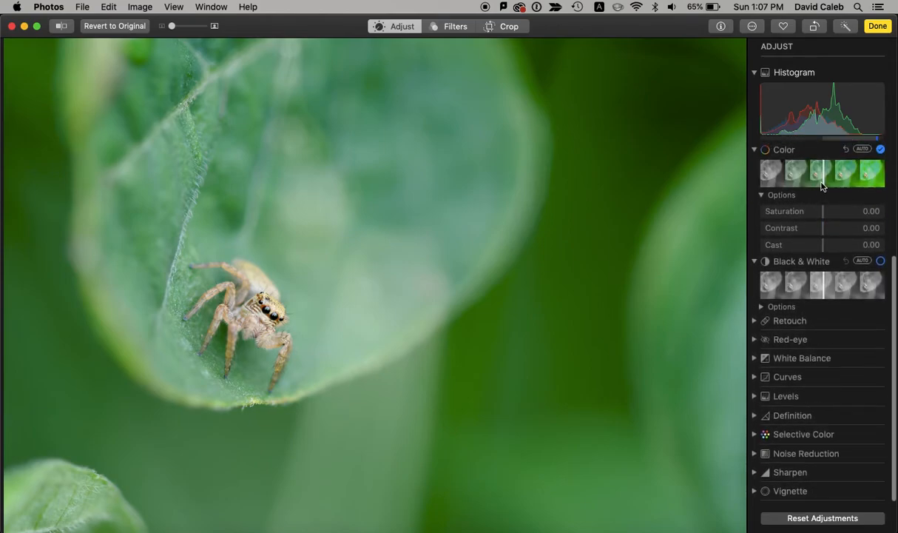
Sharpen the photo with intensity 0.87 and edges 0.53, and check the spider's face up close.
{"action": "left_click", "coordinate": [756, 476]}
{"action": "scroll", "coordinate": [805, 485], "scroll_direction": "down", "scroll_amount": 3}
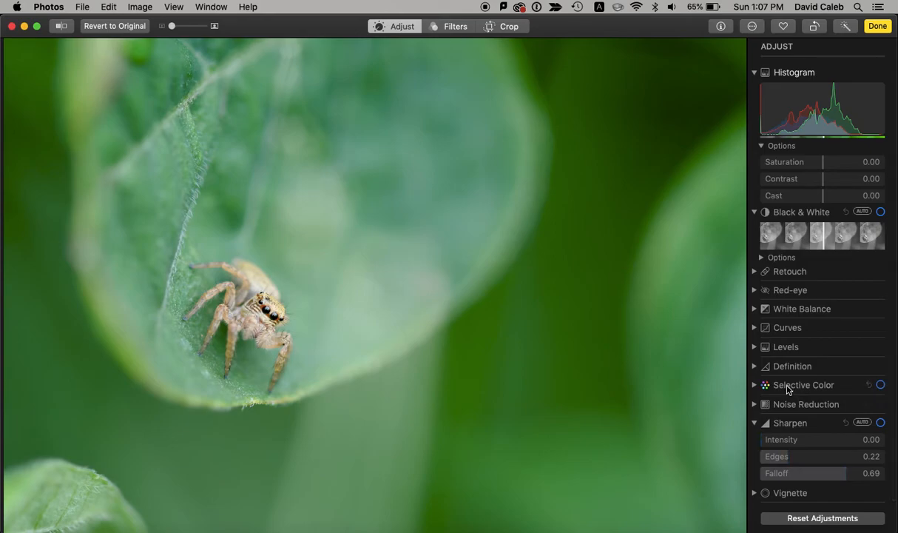
{"action": "left_click", "coordinate": [754, 366]}
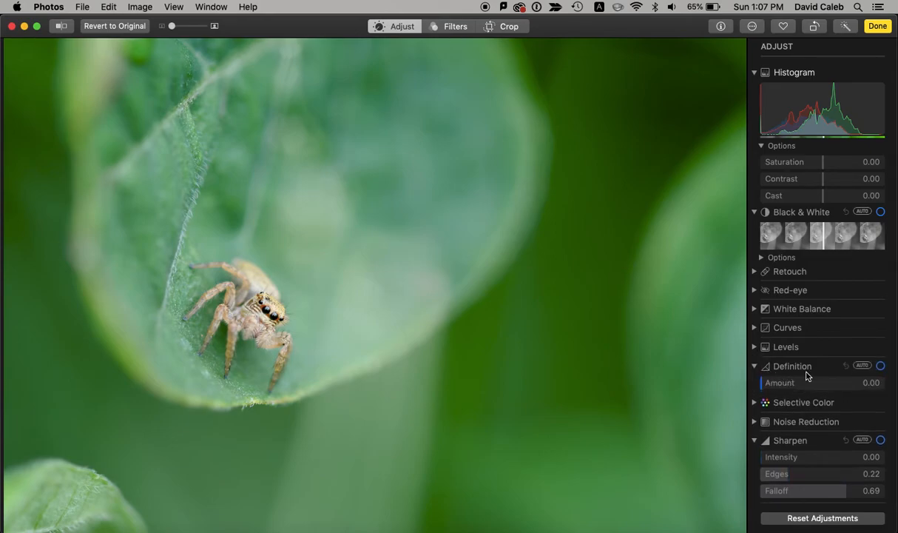
{"action": "left_click_drag", "start_coordinate": [842, 458], "coordinate": [867, 456]}
{"action": "left_click_drag", "start_coordinate": [799, 477], "coordinate": [791, 477]}
{"action": "left_click_drag", "start_coordinate": [828, 480], "coordinate": [823, 478]}
{"action": "scroll", "coordinate": [261, 331], "scroll_direction": "up", "scroll_amount": 1}
{"action": "scroll", "coordinate": [261, 331], "scroll_direction": "up", "scroll_amount": 3}
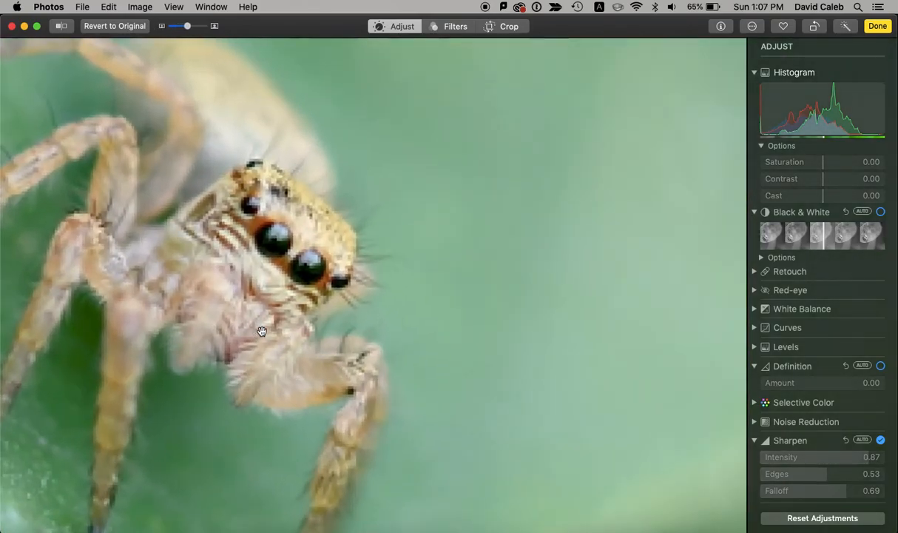
Compare the spider's face up close with the sharpening switched off and on.
{"action": "left_click_drag", "start_coordinate": [391, 250], "coordinate": [438, 238]}
{"action": "left_click", "coordinate": [881, 440]}
{"action": "left_click", "coordinate": [880, 440]}
{"action": "left_click", "coordinate": [880, 441]}
{"action": "left_click", "coordinate": [880, 440]}
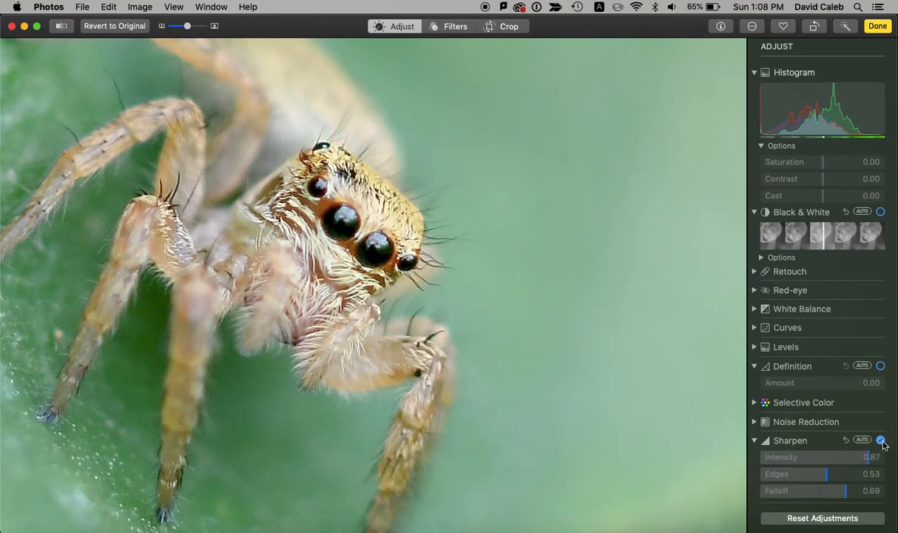
Soften the sharpening to intensity 0.65 and edges 0.42, and finish editing the spider photo.
{"action": "mouse_move", "coordinate": [831, 475]}
{"action": "left_mouse_down"}
{"action": "mouse_move", "coordinate": [791, 475]}
{"action": "mouse_move", "coordinate": [814, 475]}
{"action": "left_mouse_up"}
{"action": "left_click_drag", "start_coordinate": [873, 456], "coordinate": [840, 456]}
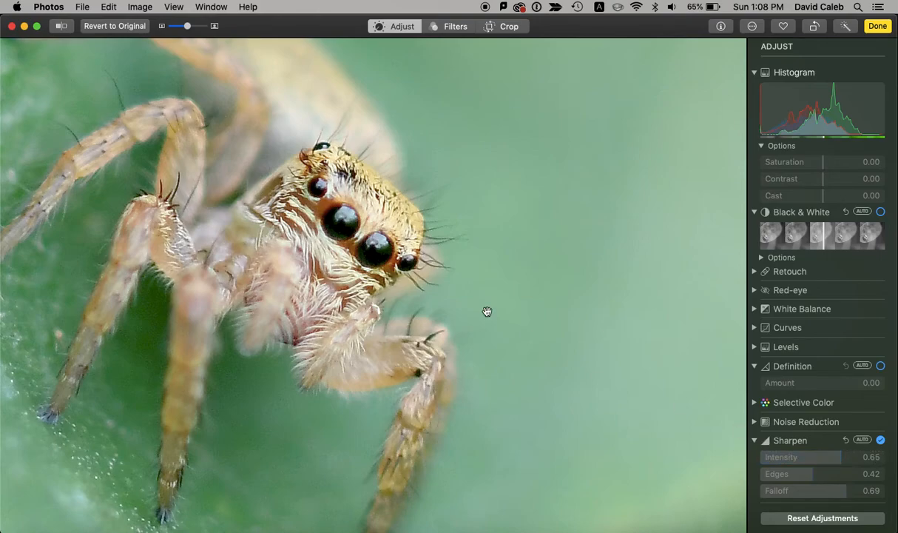
{"action": "key", "text": "z"}
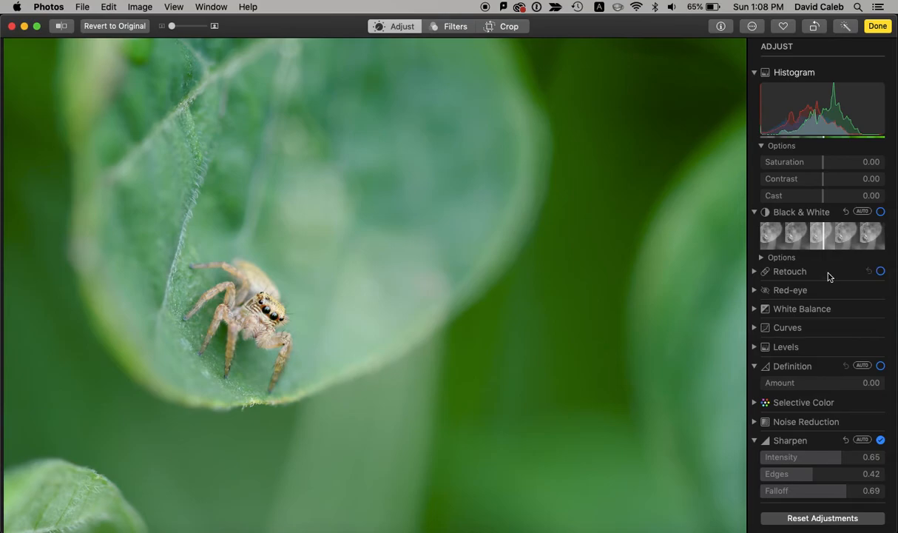
{"action": "key", "text": "Return"}
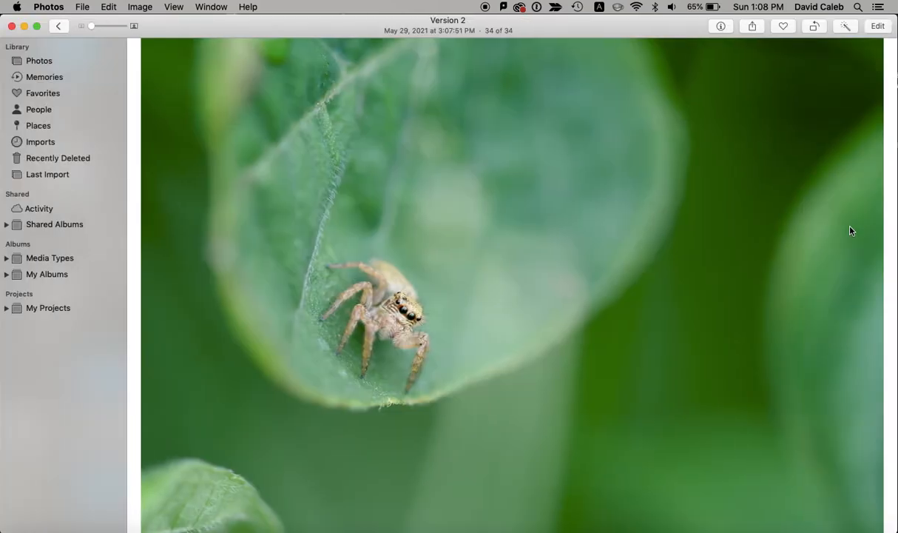
Compare the edited spider photo with the unedited copy beside it in the library.
{"action": "key", "text": "Left"}
{"action": "key", "text": "Right"}
{"action": "key", "text": "Left"}
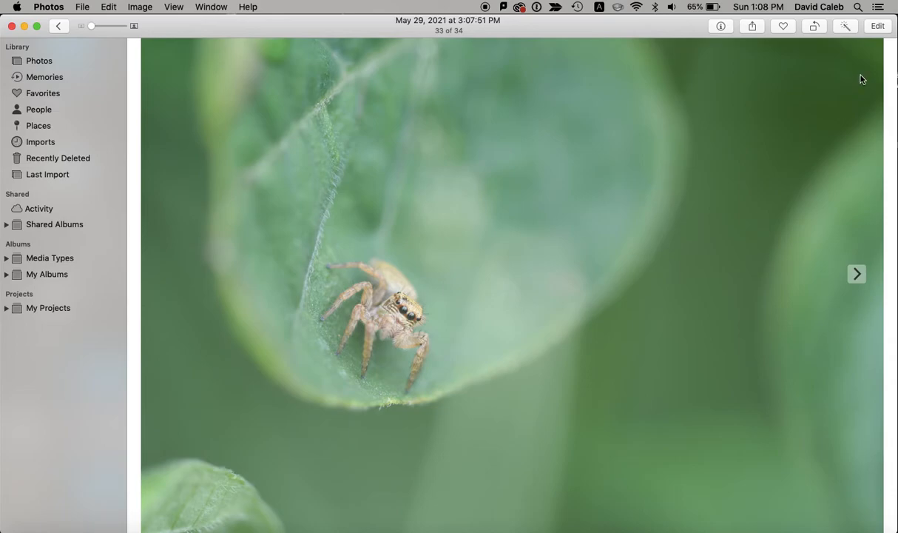
Try auto-enhance with black points of 1.00 and 2.00 on the unedited spider copy, reset all adjustments and close the editor.
{"action": "left_click", "coordinate": [879, 27]}
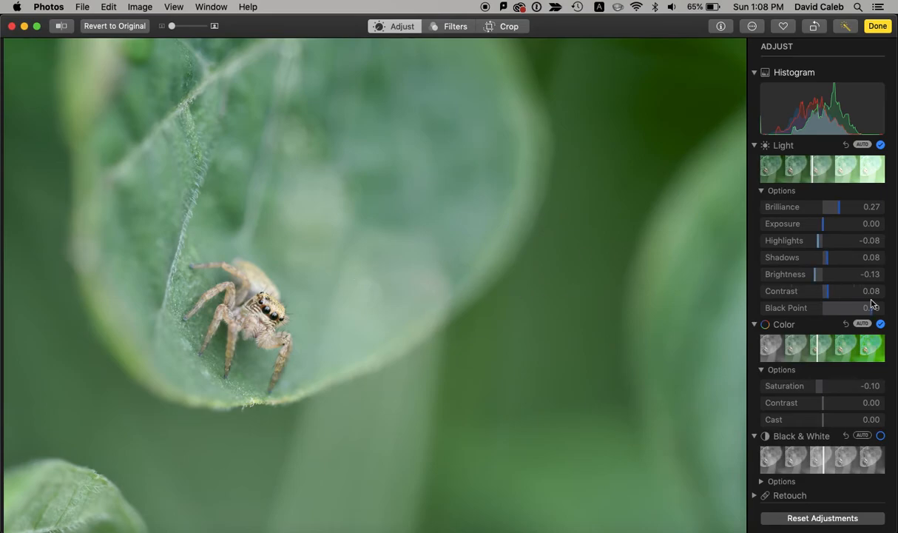
{"action": "left_click_drag", "start_coordinate": [810, 307], "coordinate": [866, 310]}
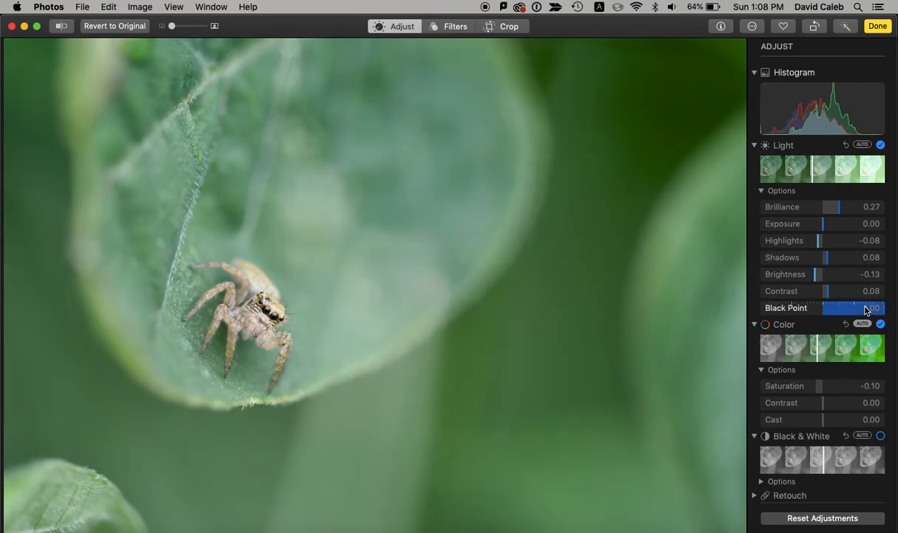
{"action": "double_click", "coordinate": [876, 307]}
{"action": "type", "text": "1"}
{"action": "key", "text": "Return"}
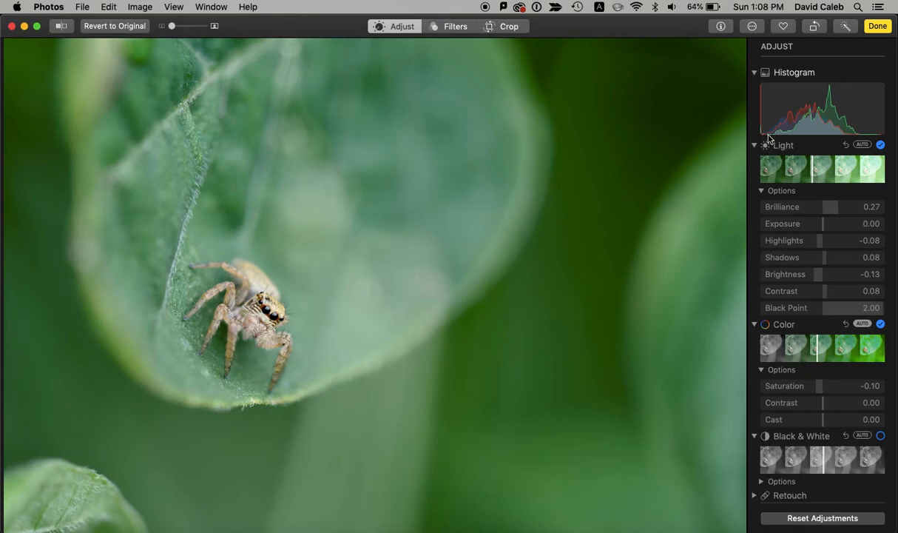
{"action": "left_click", "coordinate": [823, 517]}
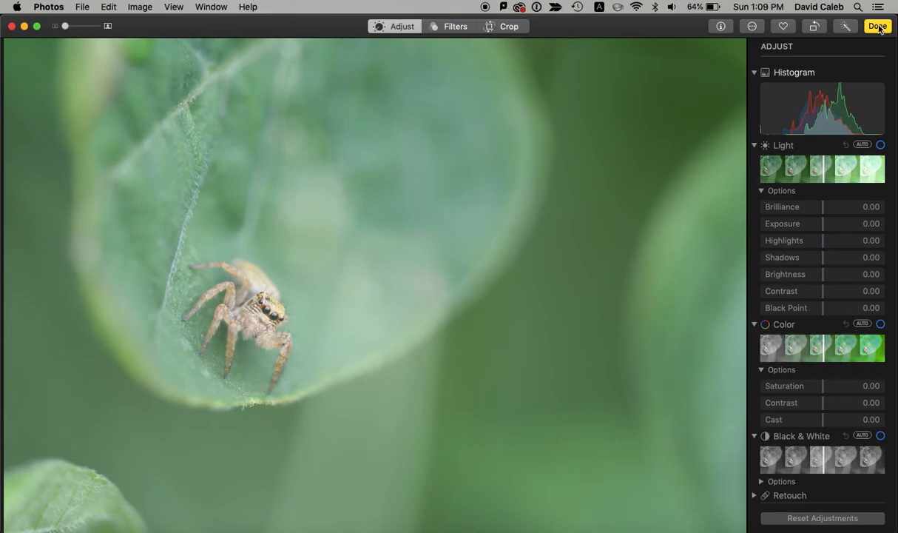
{"action": "left_click", "coordinate": [879, 26]}
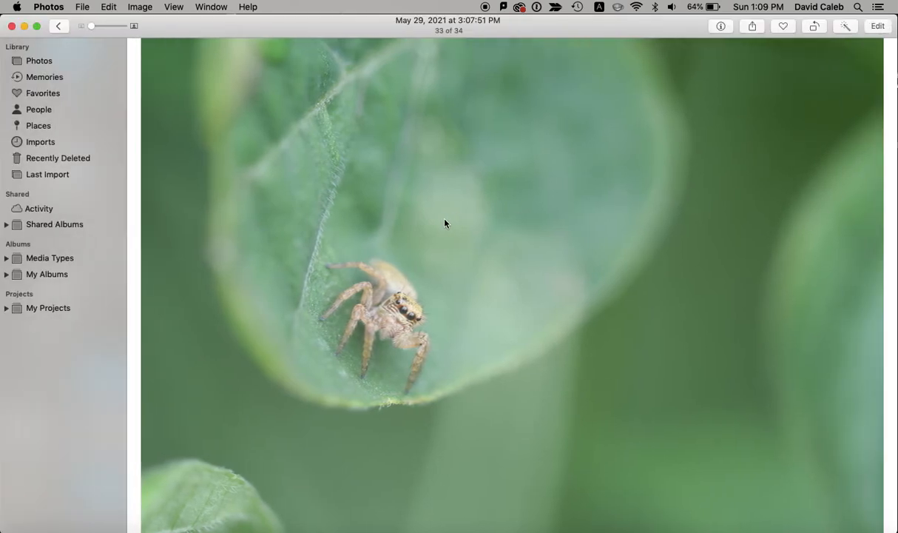
Raise the shadows to 0.38 on the normally exposed photo of the sleeping dog and save the edit.
{"action": "key", "text": "Left"}
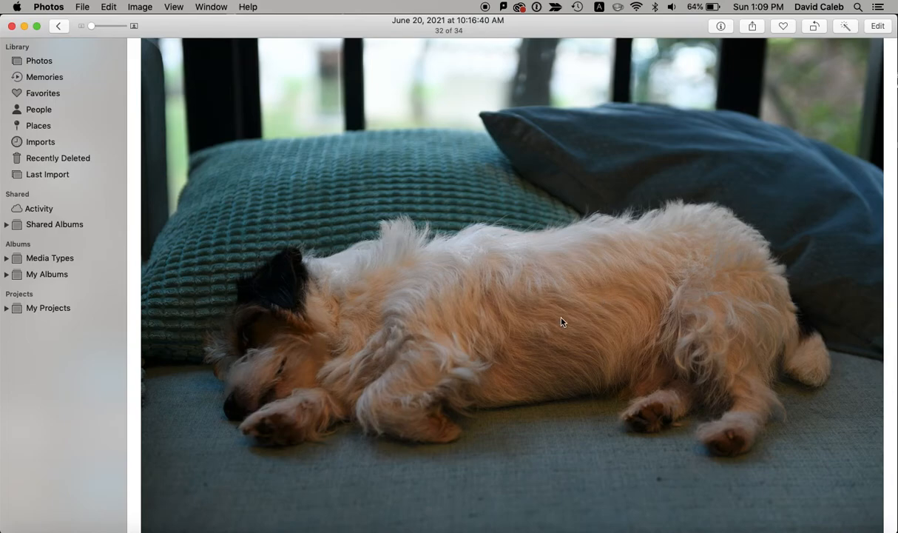
{"action": "left_click", "coordinate": [878, 26]}
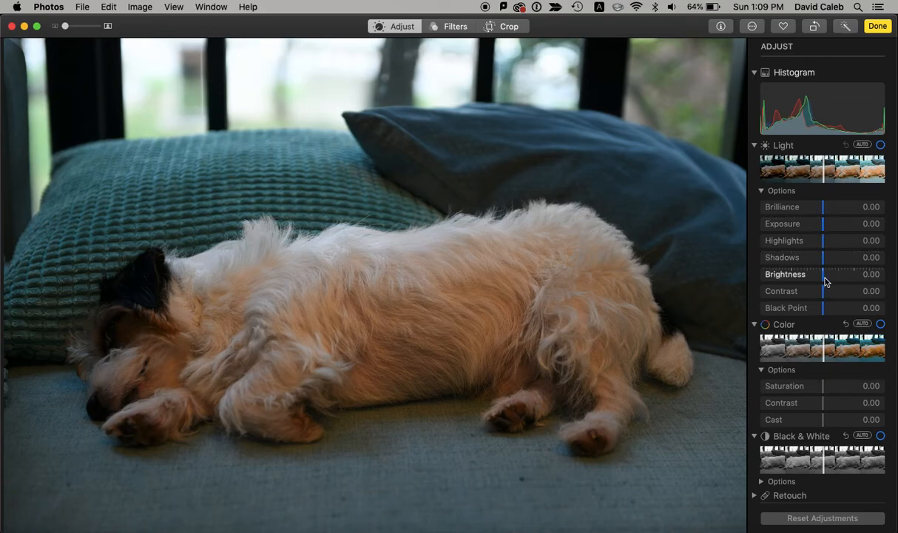
{"action": "left_click_drag", "start_coordinate": [824, 259], "coordinate": [843, 258]}
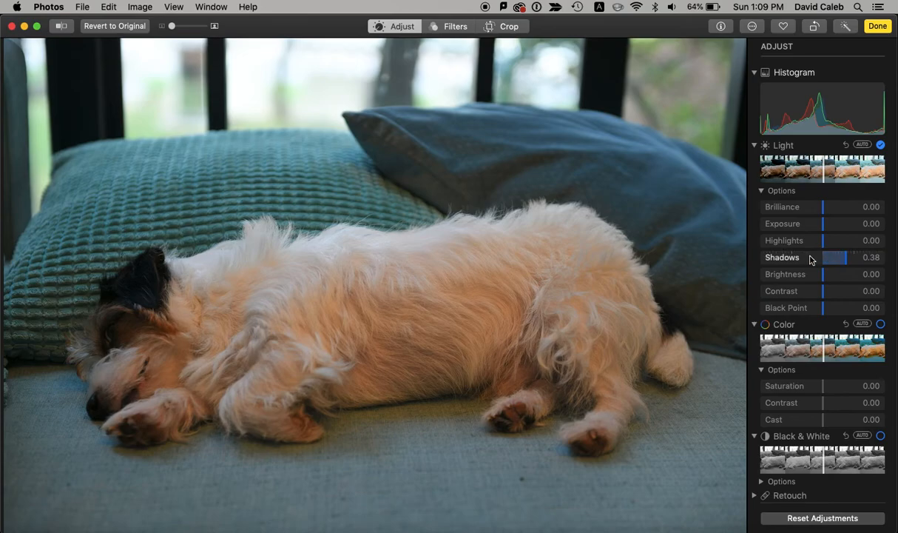
{"action": "left_click", "coordinate": [879, 27]}
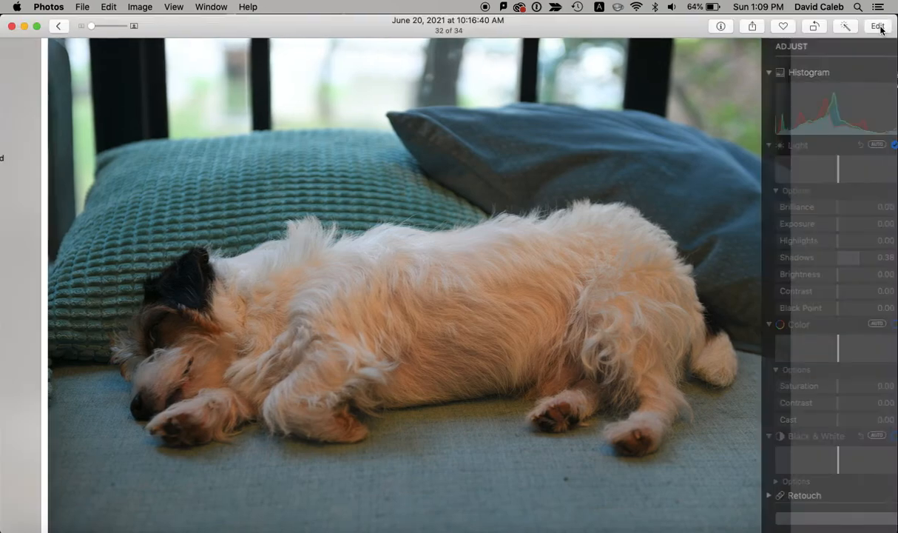
Compare the brightened dog photo with the nearly black, underexposed shot of the same scene.
{"action": "key", "text": "Left"}
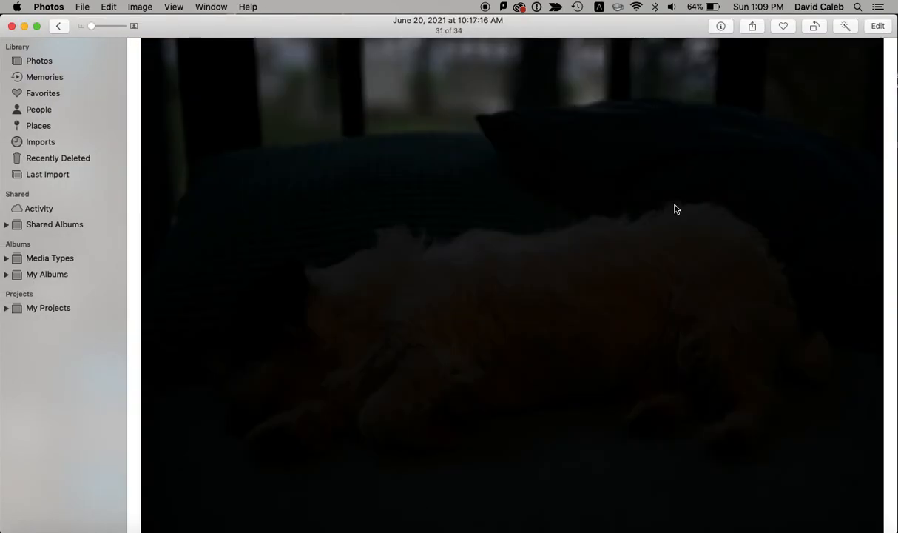
{"action": "key", "text": "Right"}
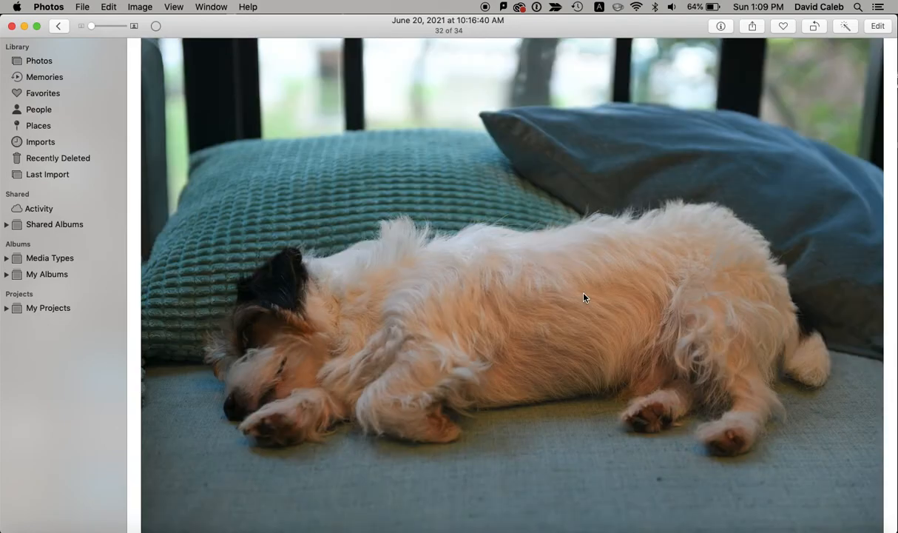
{"action": "key", "text": "Left"}
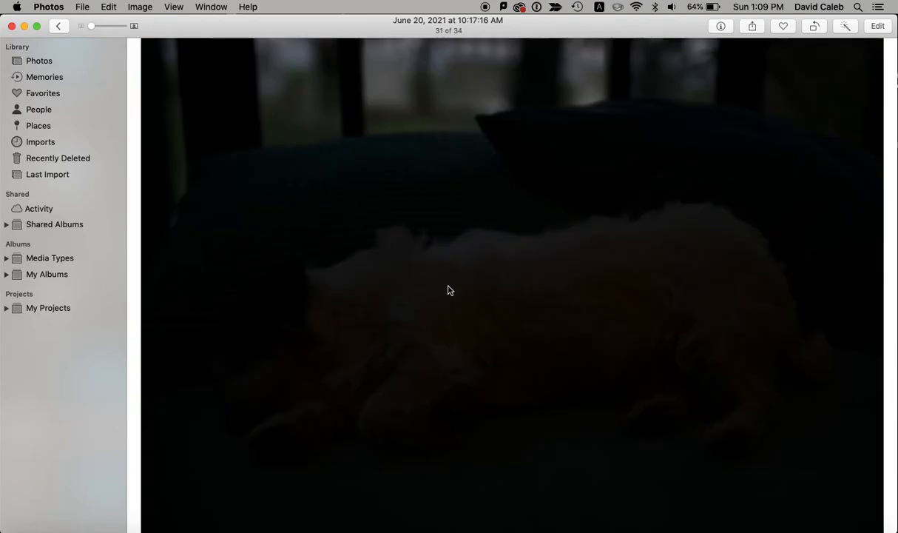
Try exposure -1.00 and brightness -0.58 on the overexposed dog photo, reset all adjustments and close the editor.
{"action": "key", "text": "Left"}
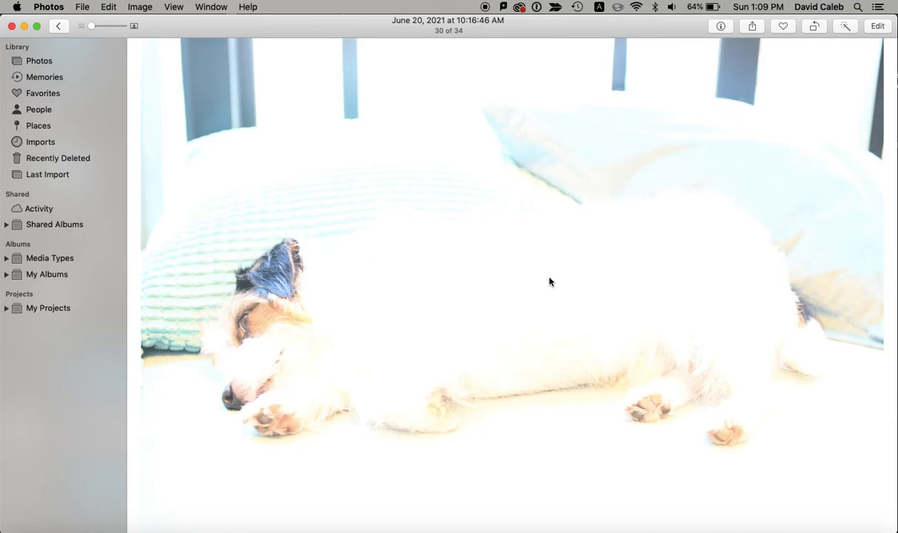
{"action": "left_click", "coordinate": [879, 28]}
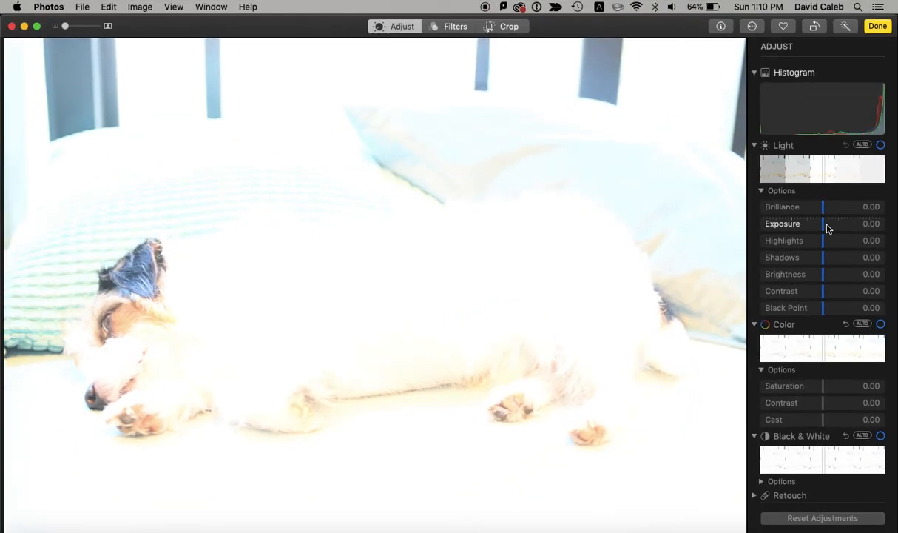
{"action": "left_click_drag", "start_coordinate": [822, 226], "coordinate": [752, 231]}
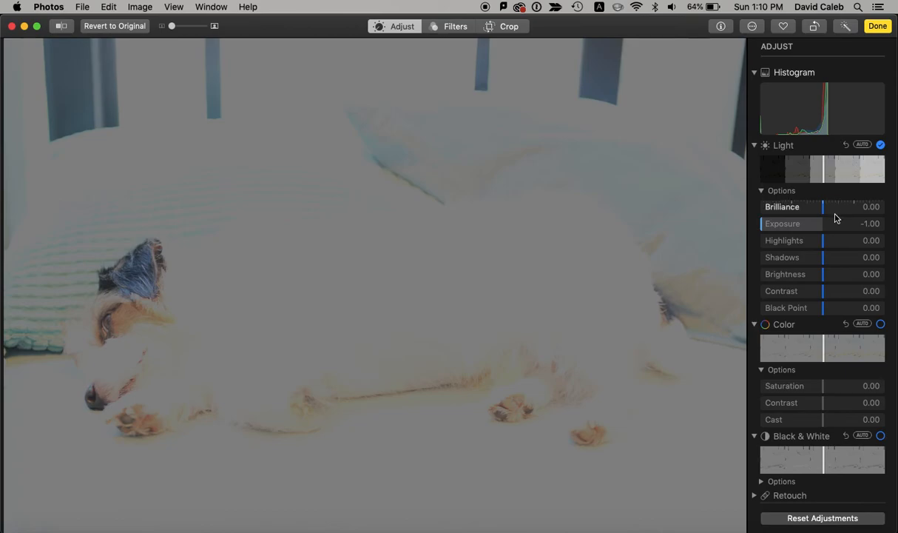
{"action": "left_click_drag", "start_coordinate": [824, 274], "coordinate": [747, 274]}
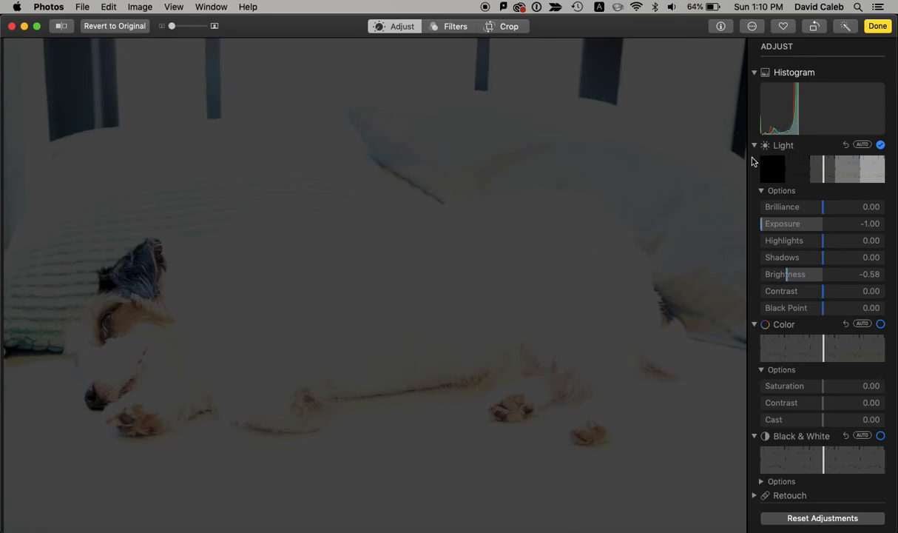
{"action": "left_click", "coordinate": [814, 517]}
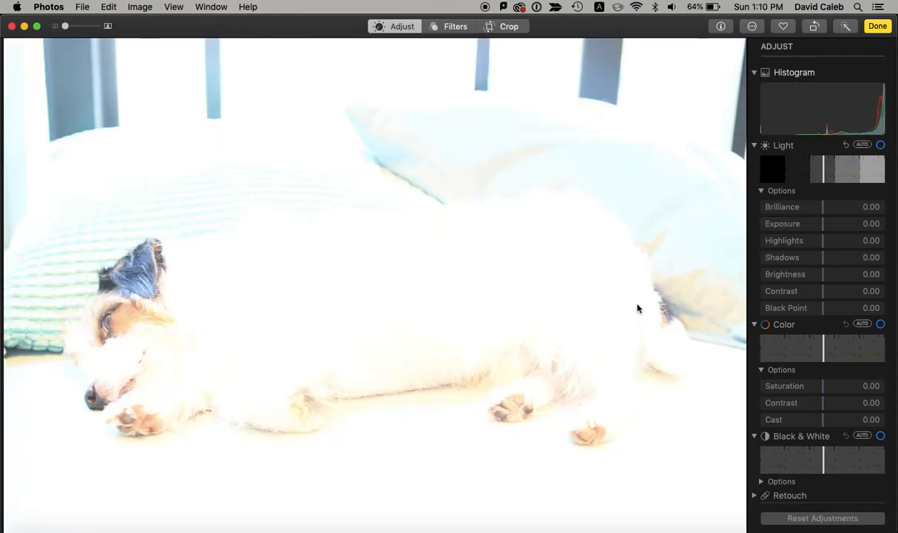
{"action": "left_click", "coordinate": [880, 27]}
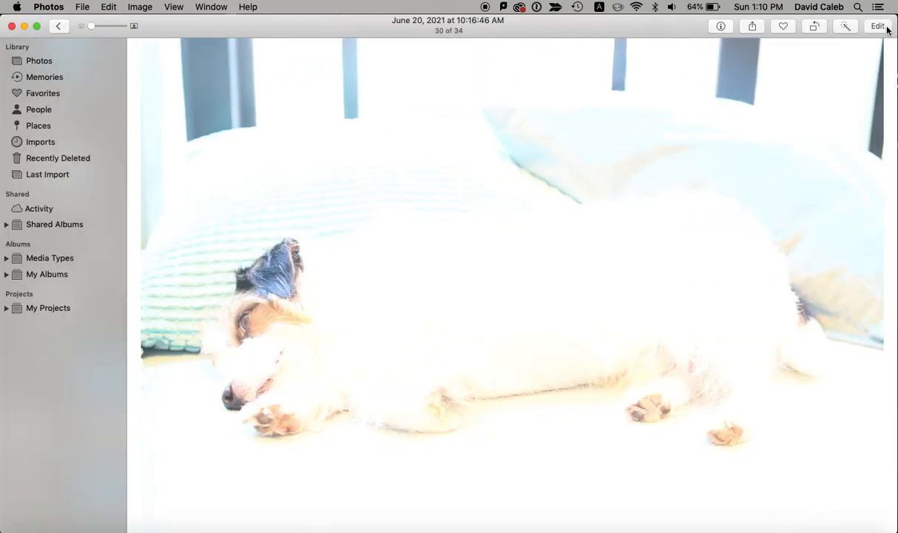
Brighten the underexposed dog photo with exposure 0.99, brightness 0.86 and brilliance 0.55.
{"action": "key", "text": "Right"}
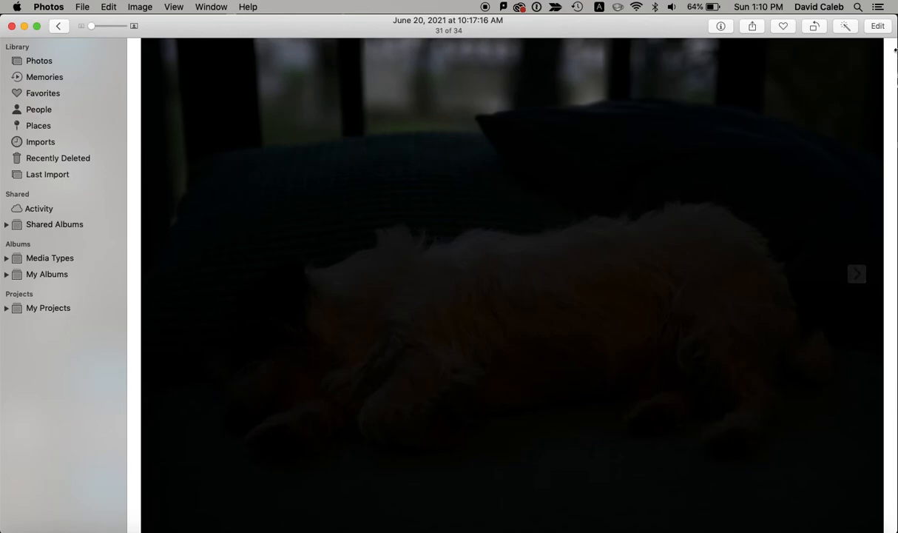
{"action": "left_click", "coordinate": [879, 27]}
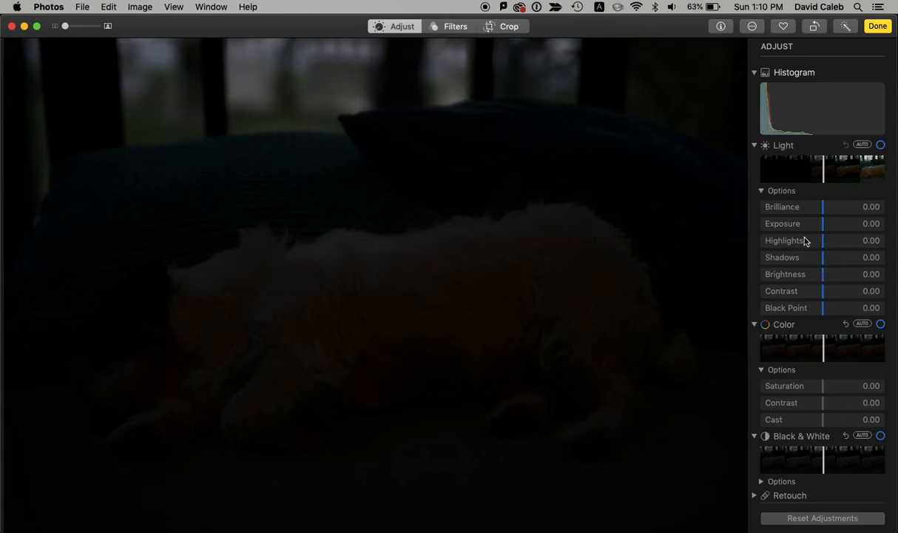
{"action": "left_click_drag", "start_coordinate": [825, 228], "coordinate": [883, 224]}
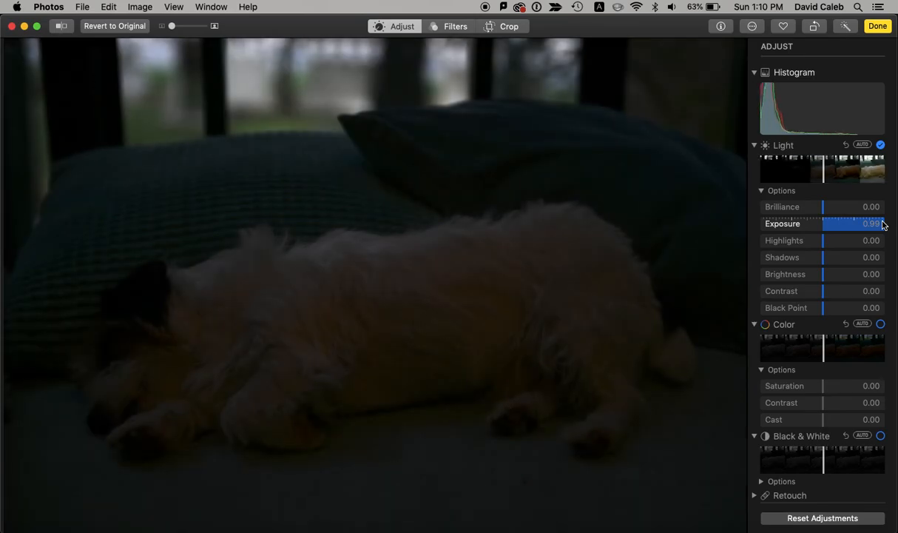
{"action": "left_click_drag", "start_coordinate": [824, 276], "coordinate": [875, 273]}
{"action": "left_click_drag", "start_coordinate": [825, 213], "coordinate": [857, 213]}
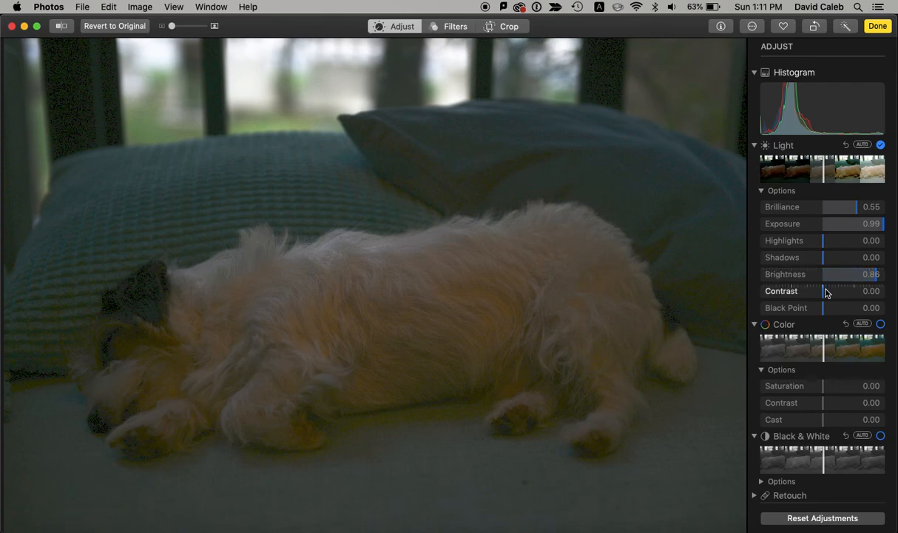
Push the underexposed dog photo's exposure to 2.00.
{"action": "left_click", "coordinate": [871, 224]}
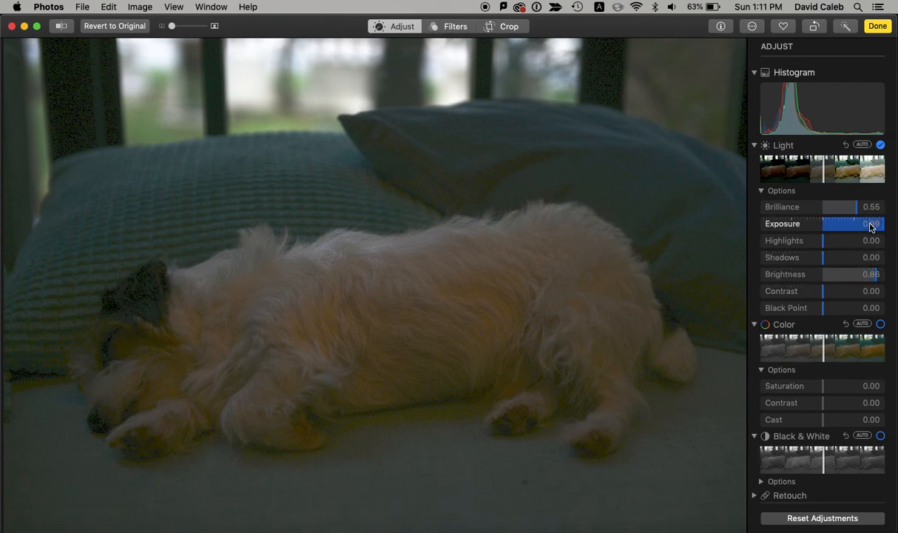
{"action": "left_click_drag", "start_coordinate": [870, 226], "coordinate": [870, 224]}
{"action": "left_click", "coordinate": [870, 224]}
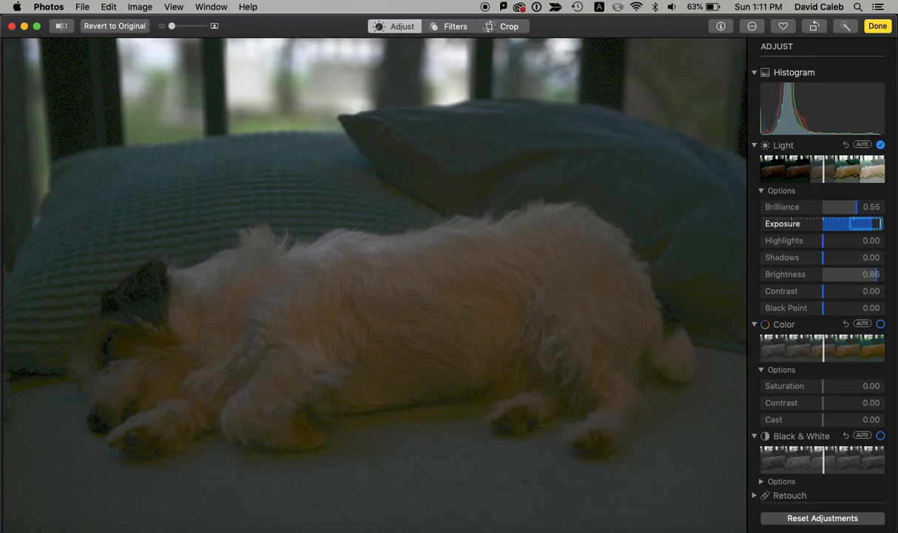
{"action": "type", "text": "2"}
{"action": "key", "text": "Return"}
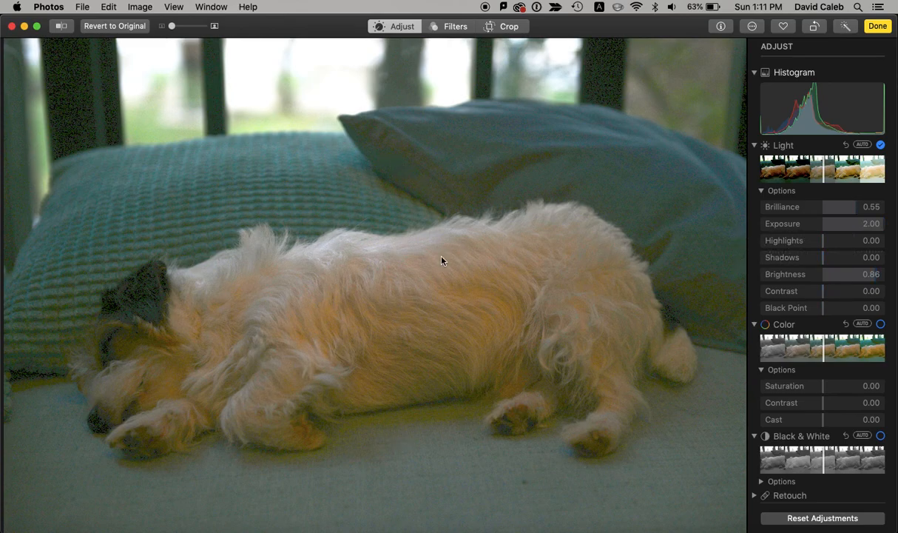
Check the noise in the pillow's dark areas up close and finish editing the brightened photo.
{"action": "scroll", "coordinate": [453, 144], "scroll_direction": "up", "scroll_amount": 5}
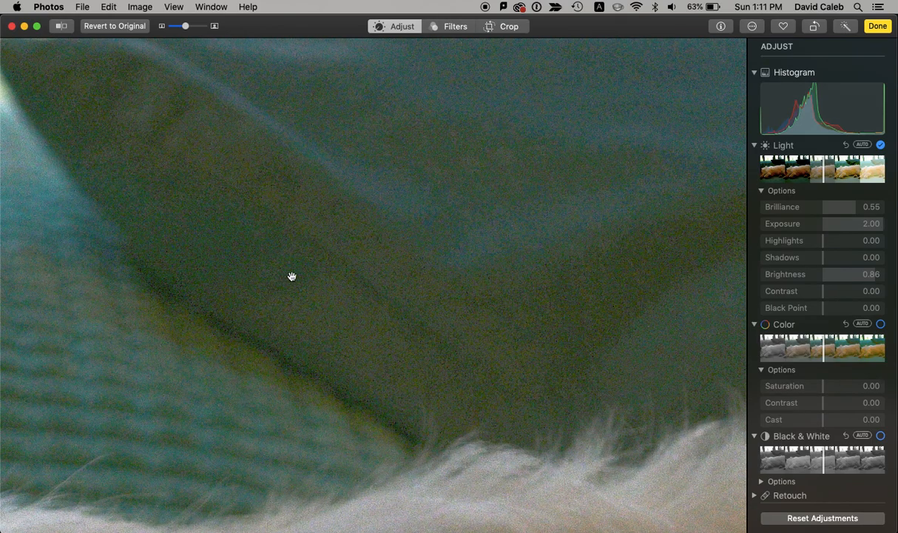
{"action": "scroll", "coordinate": [293, 276], "scroll_direction": "down", "scroll_amount": 3}
{"action": "scroll", "coordinate": [293, 276], "scroll_direction": "down", "scroll_amount": 2}
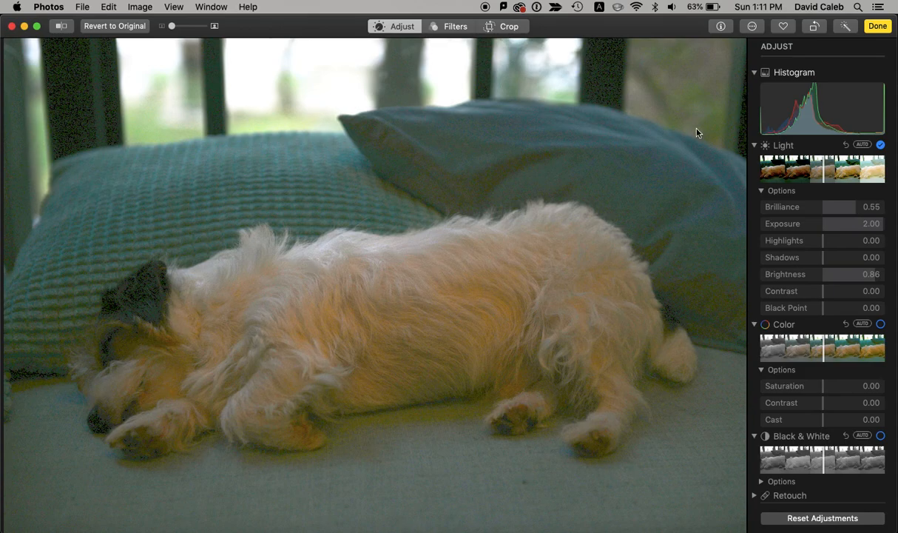
{"action": "left_click", "coordinate": [878, 26]}
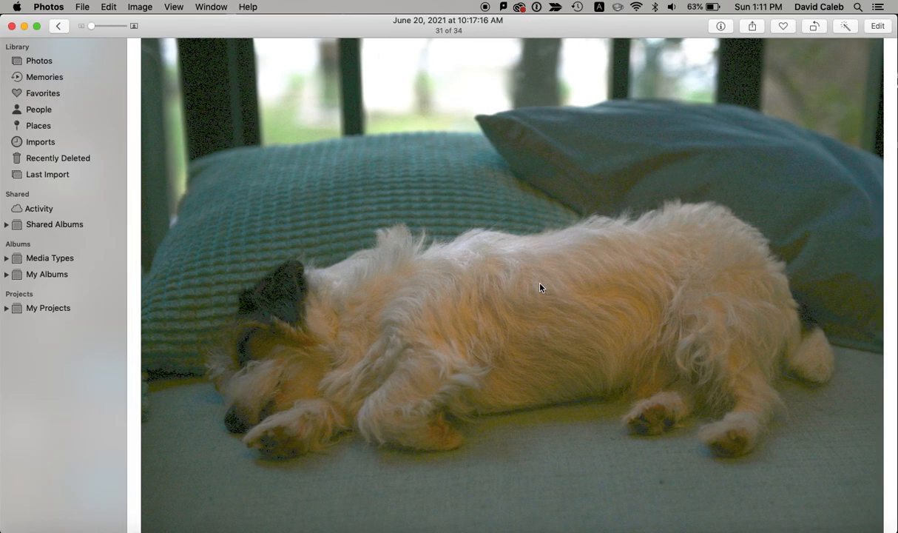
Compare the recovered underexposed dog photo with the normally exposed and overexposed shots.
{"action": "key", "text": "Right"}
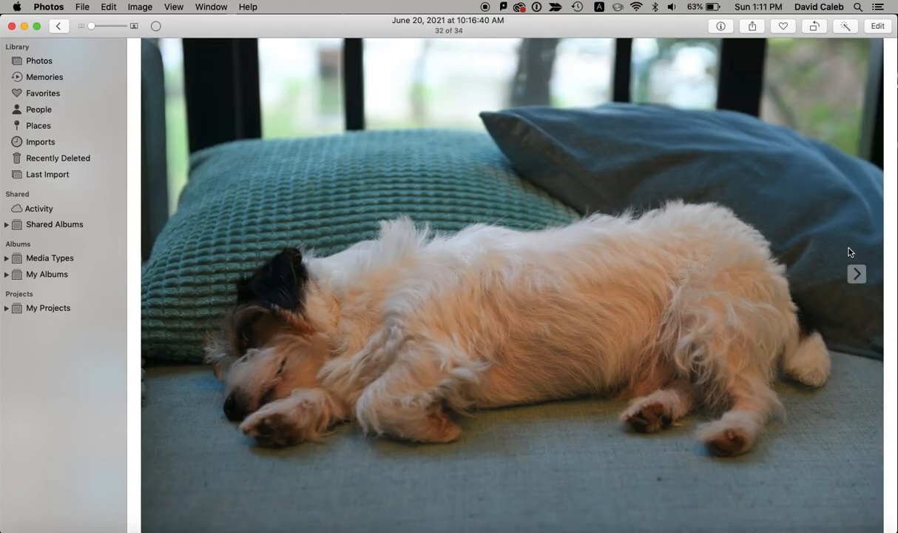
{"action": "key", "text": "Left"}
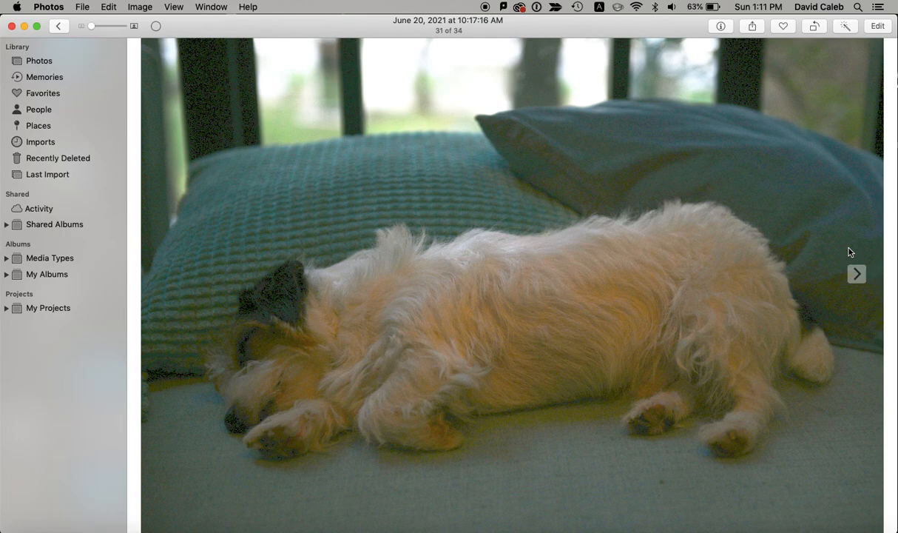
{"action": "key", "text": "Left"}
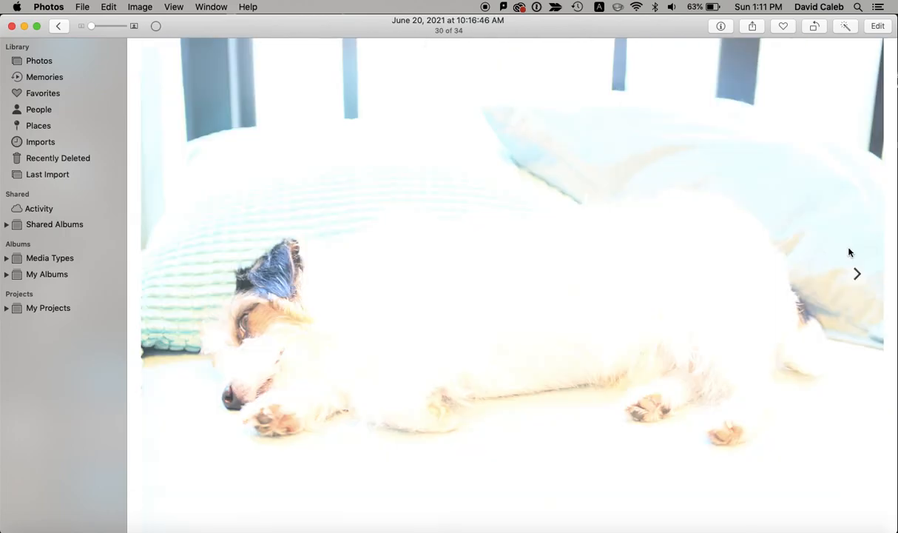